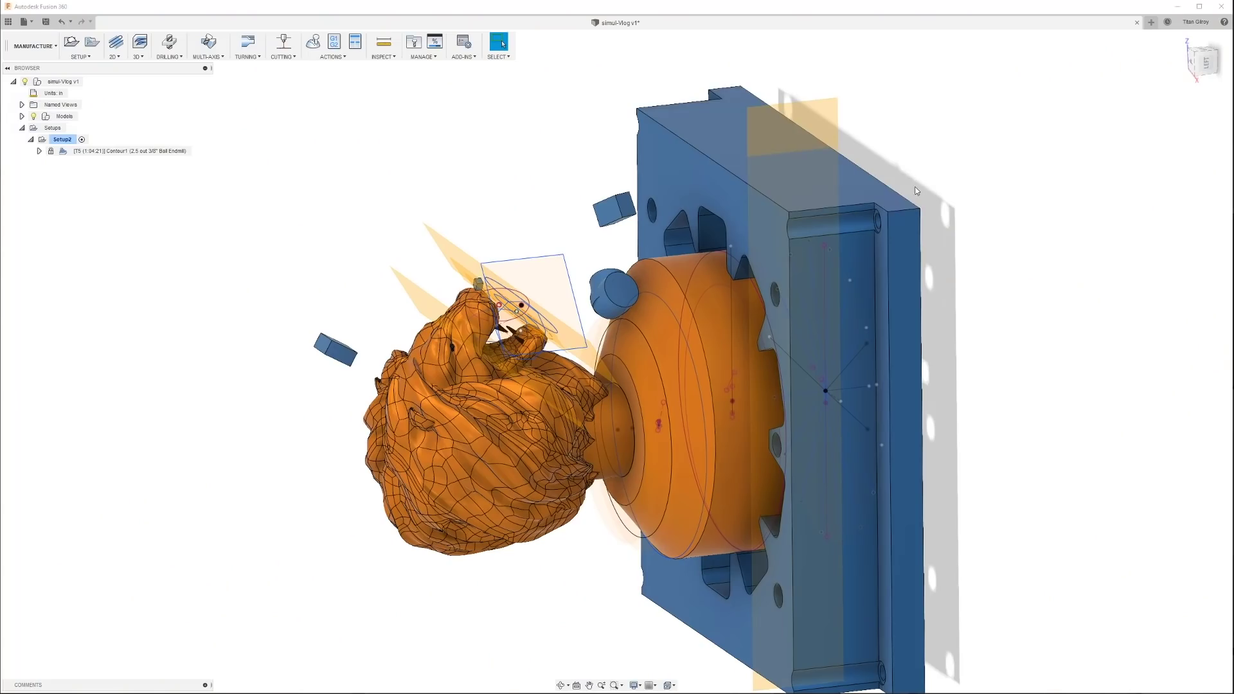
{"action": "scroll", "coordinate": [560, 415], "scroll_direction": "up", "scroll_amount": 5}
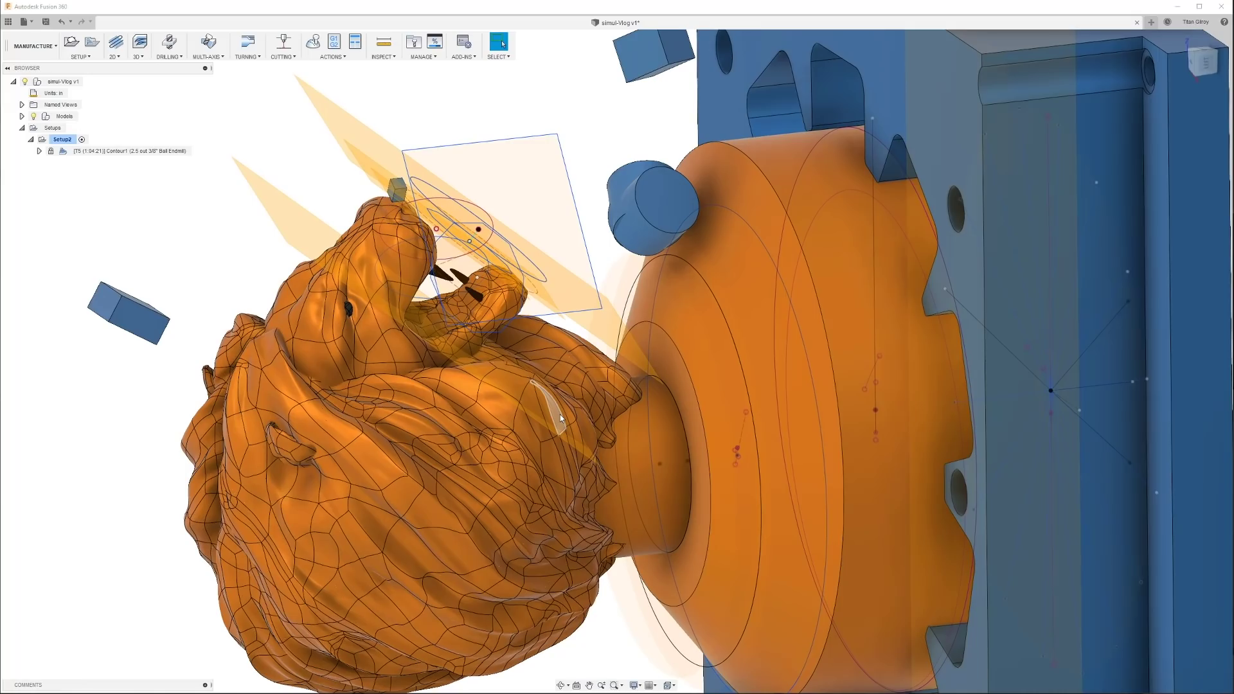
{"action": "scroll", "coordinate": [560, 415], "scroll_direction": "down", "scroll_amount": 5}
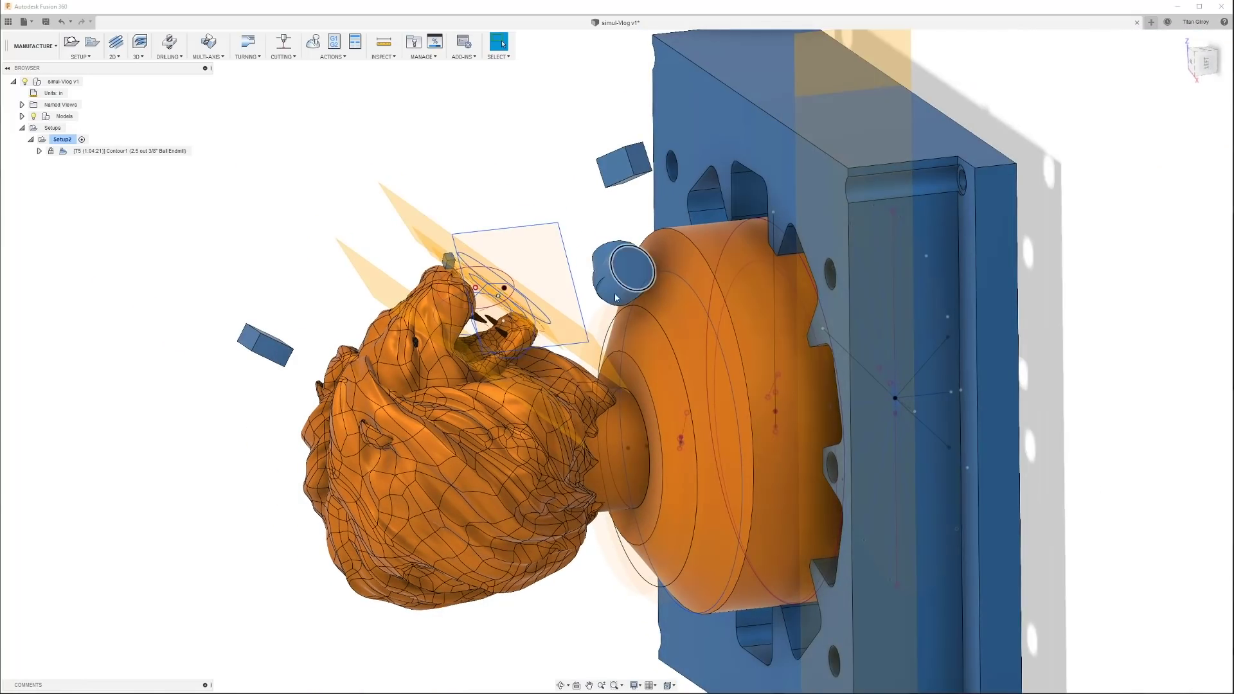
{"action": "scroll", "coordinate": [547, 355], "scroll_direction": "up", "scroll_amount": 2}
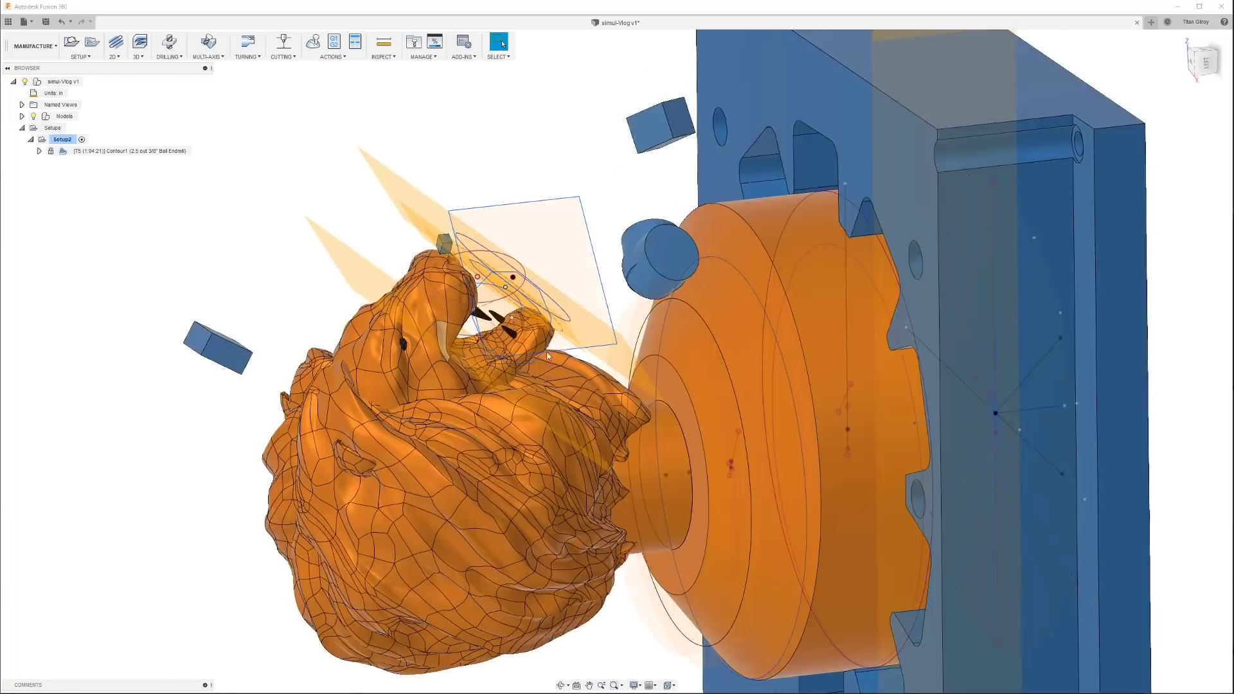
{"action": "scroll", "coordinate": [590, 354], "scroll_direction": "down", "scroll_amount": 2}
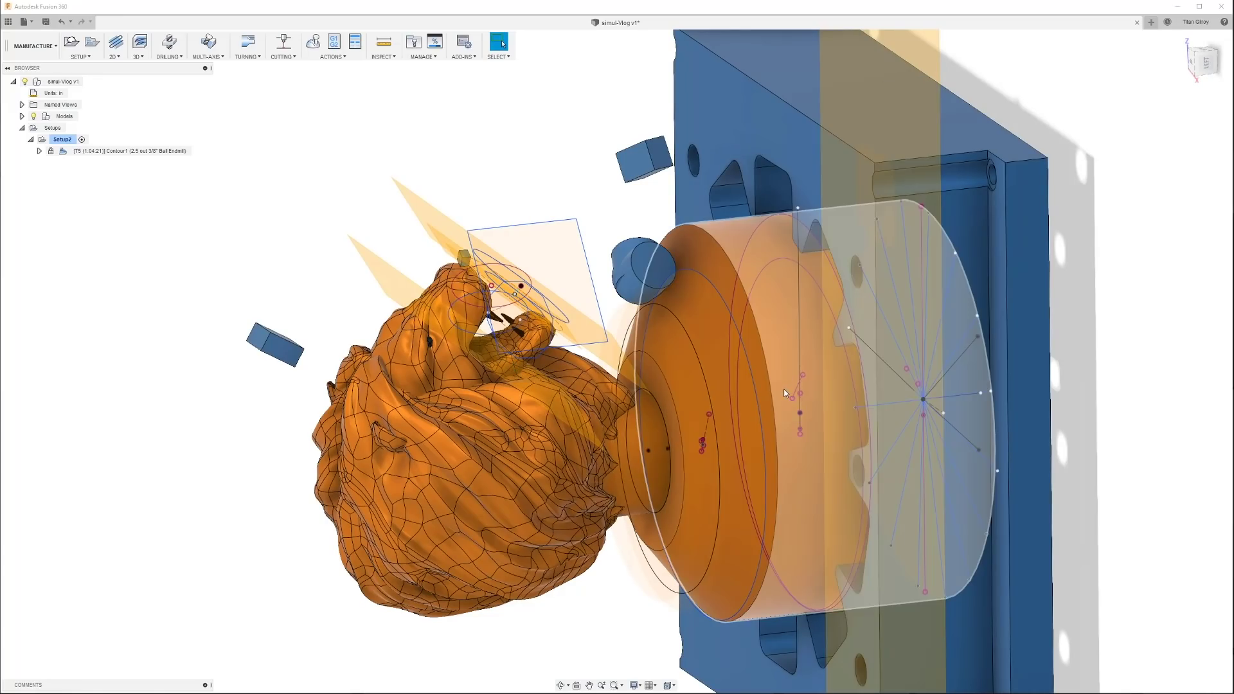
{"action": "mouse_move", "coordinate": [784, 393]}
{"action": "middle_mouse_down", "text": "shift"}
{"action": "mouse_move", "coordinate": [1075, 415]}
{"action": "mouse_move", "coordinate": [1101, 392]}
{"action": "mouse_move", "coordinate": [1105, 357]}
{"action": "mouse_move", "coordinate": [1068, 346]}
{"action": "mouse_move", "coordinate": [1024, 363]}
{"action": "mouse_move", "coordinate": [1050, 374]}
{"action": "mouse_move", "coordinate": [1042, 396]}
{"action": "mouse_move", "coordinate": [1054, 373]}
{"action": "middle_mouse_up", "text": "shift"}
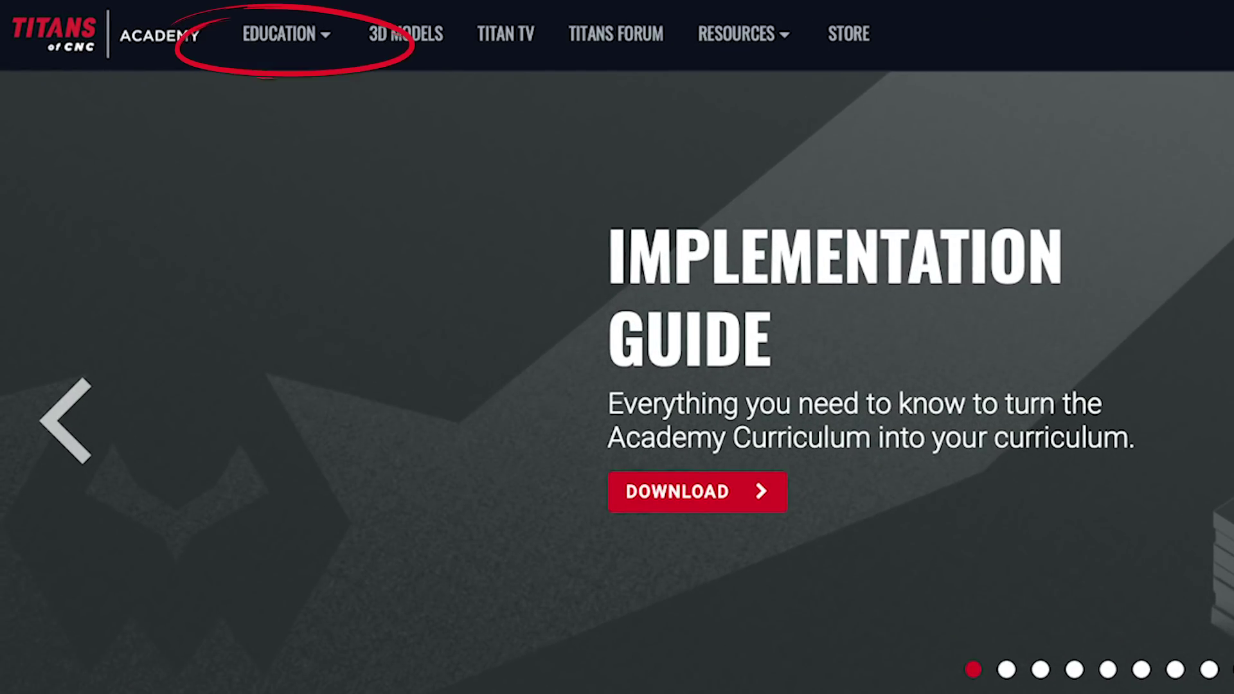
{"action": "mouse_move", "coordinate": [286, 33]}
{"action": "left_click", "coordinate": [337, 520]}
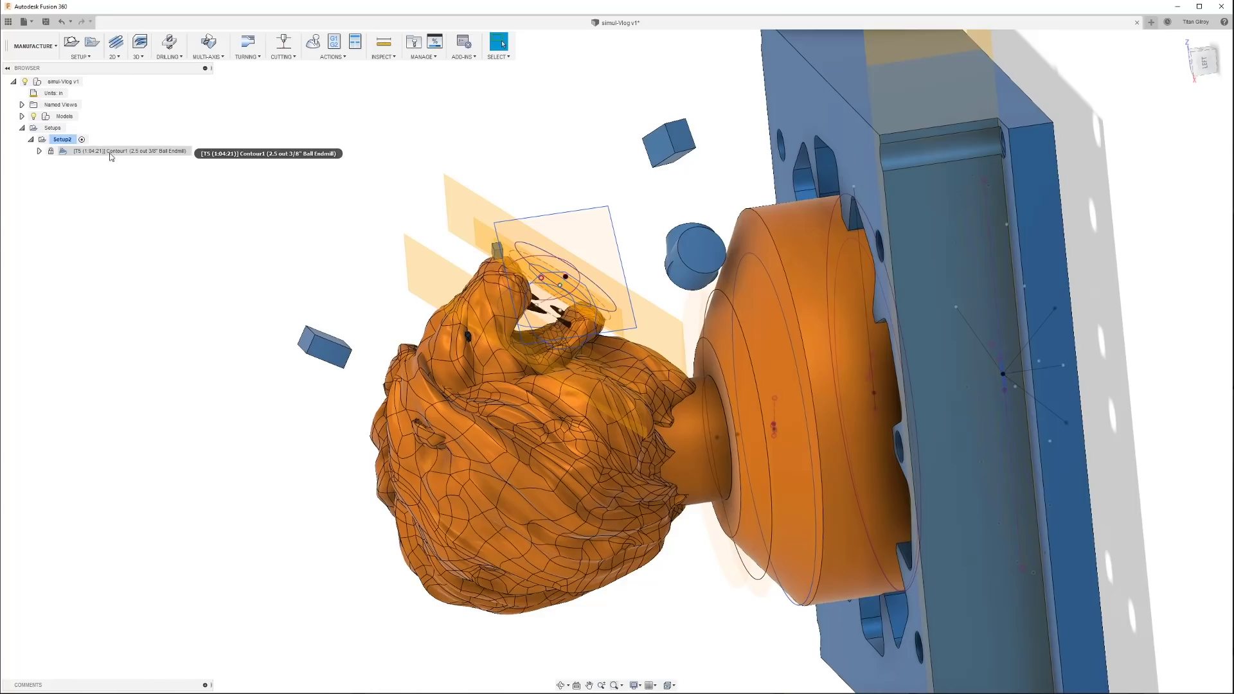
Step: Unprotect the Contour1 operation in Setup2 and open its settings for editing
{"action": "left_click", "coordinate": [142, 58]}
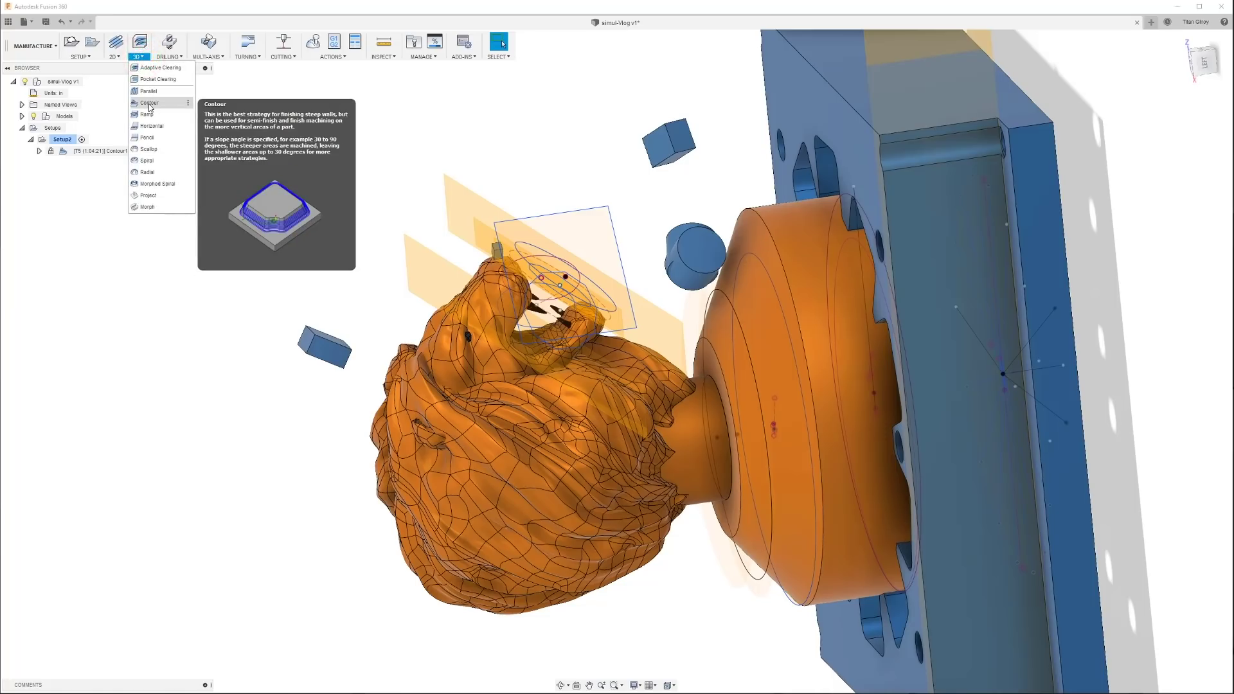
{"action": "left_click", "coordinate": [117, 117]}
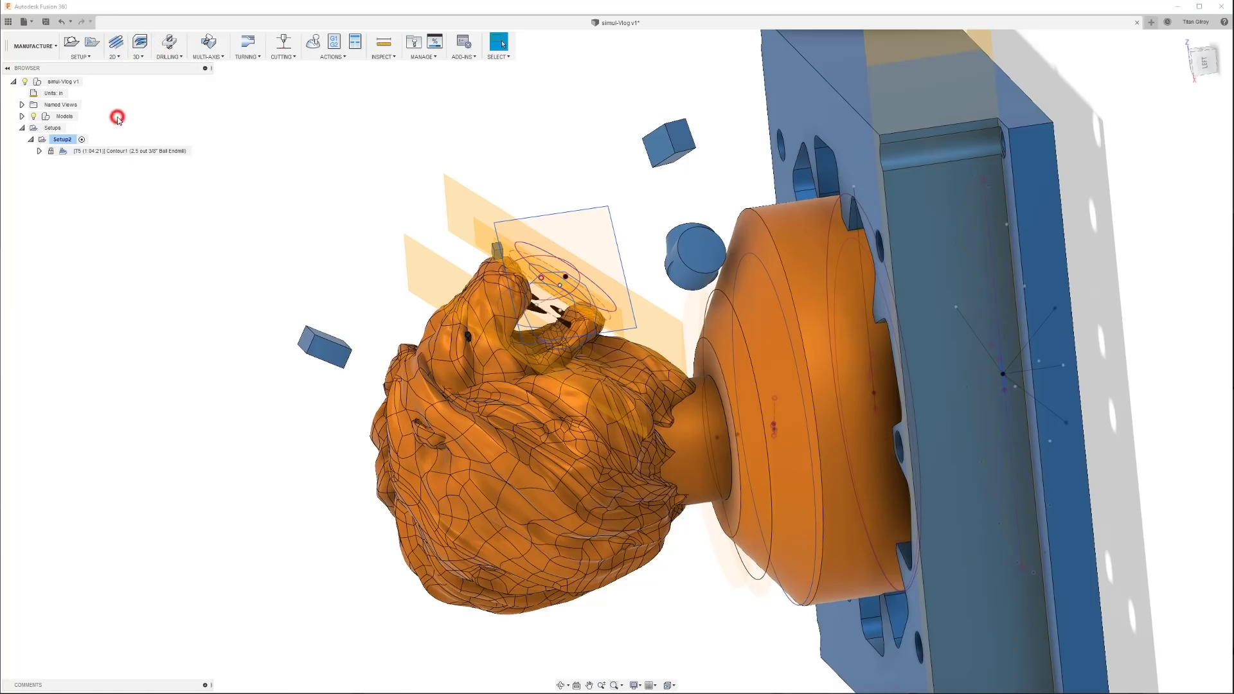
{"action": "right_click", "coordinate": [114, 153]}
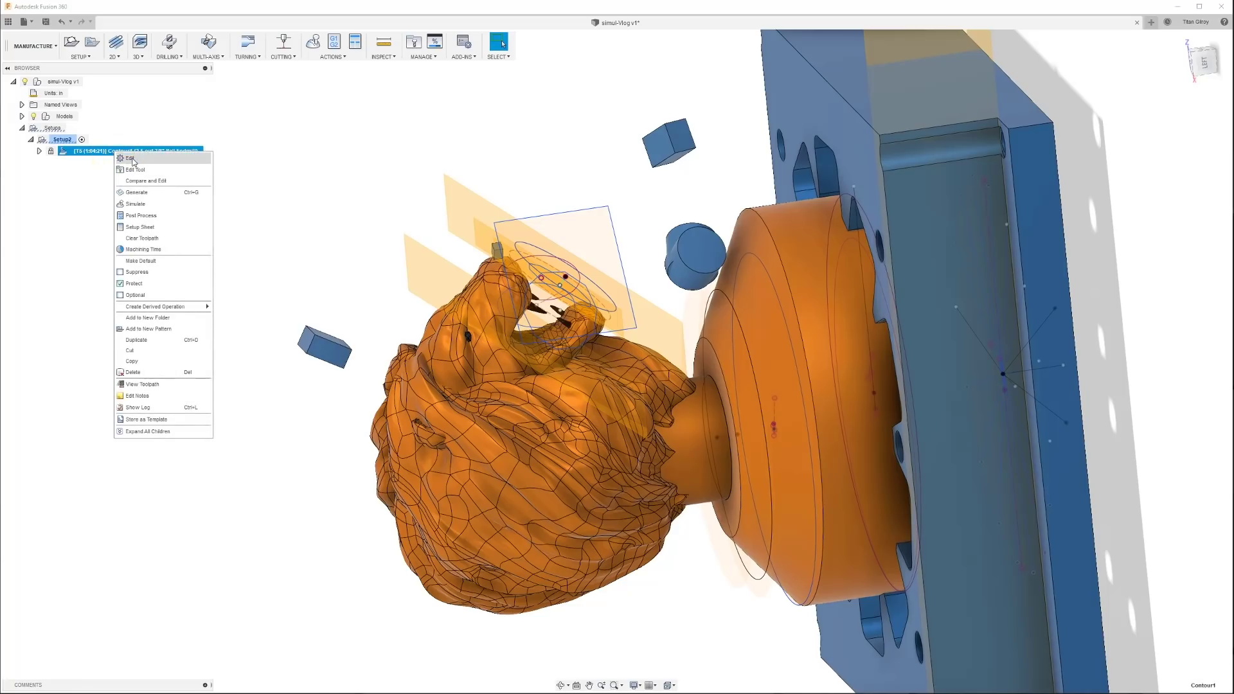
{"action": "left_click", "coordinate": [133, 160]}
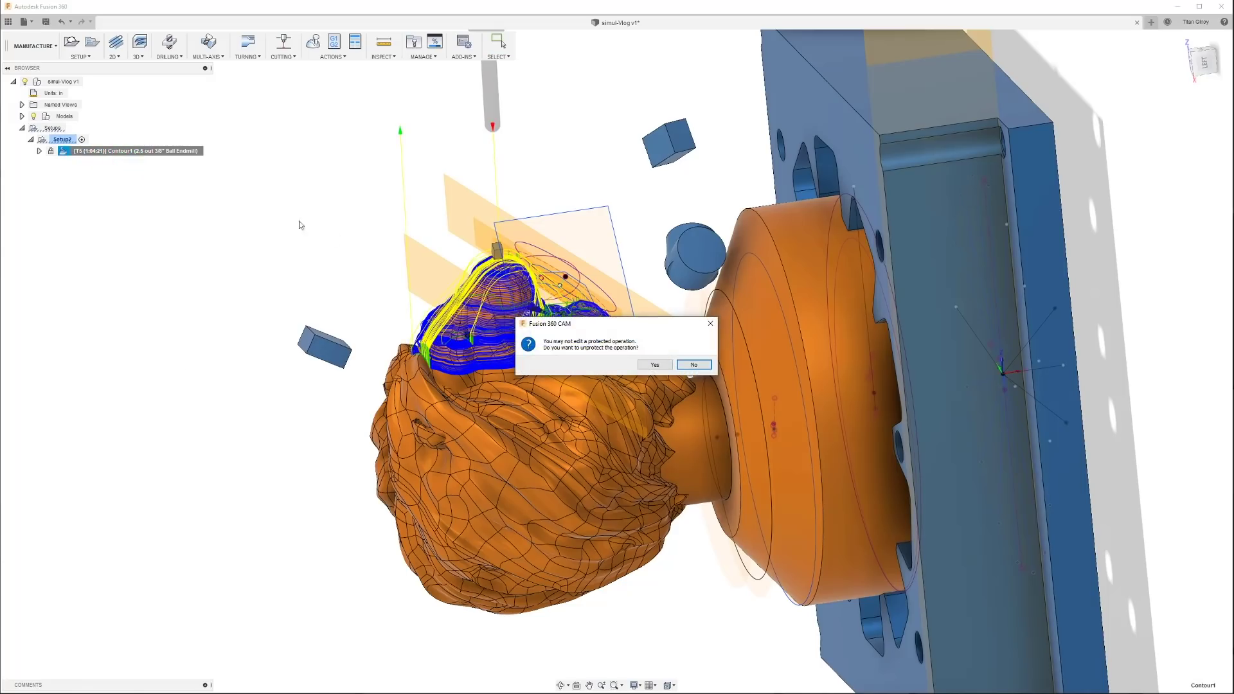
{"action": "left_click", "coordinate": [655, 365]}
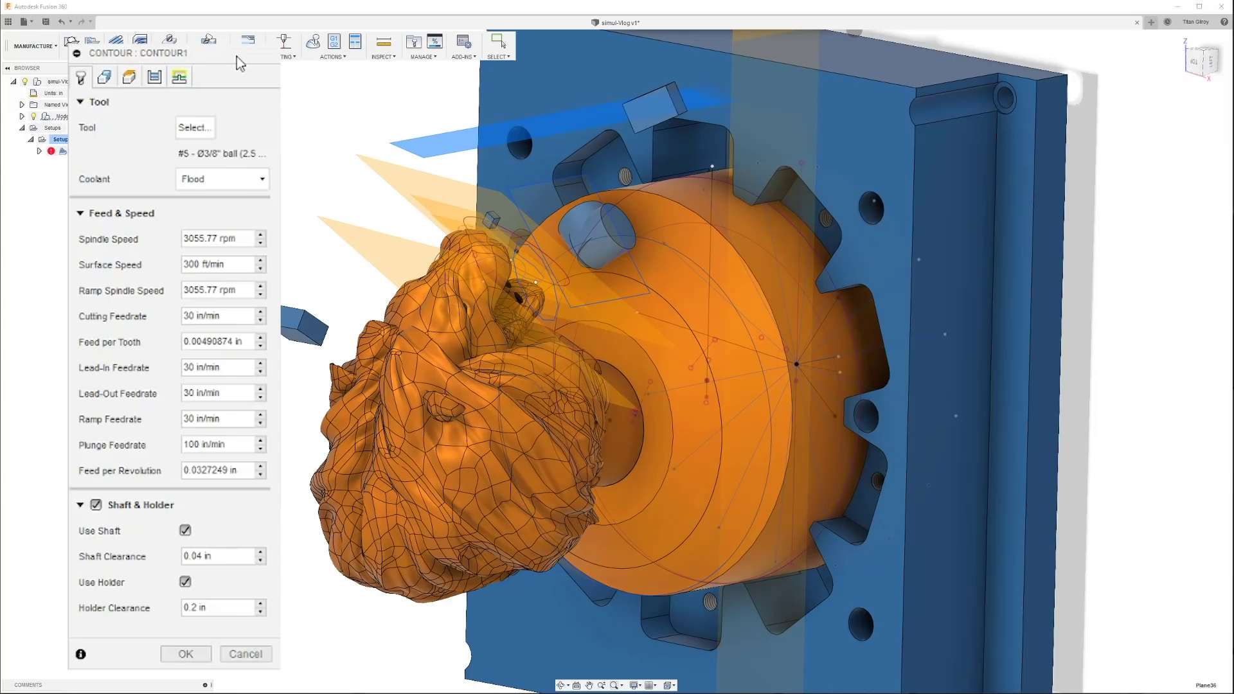
Step: Look through Contour1's geometry, heights, passes and linking settings, and return to its tool settings
{"action": "left_click_drag", "start_coordinate": [236, 57], "coordinate": [147, 68]}
{"action": "left_click", "coordinate": [122, 91]}
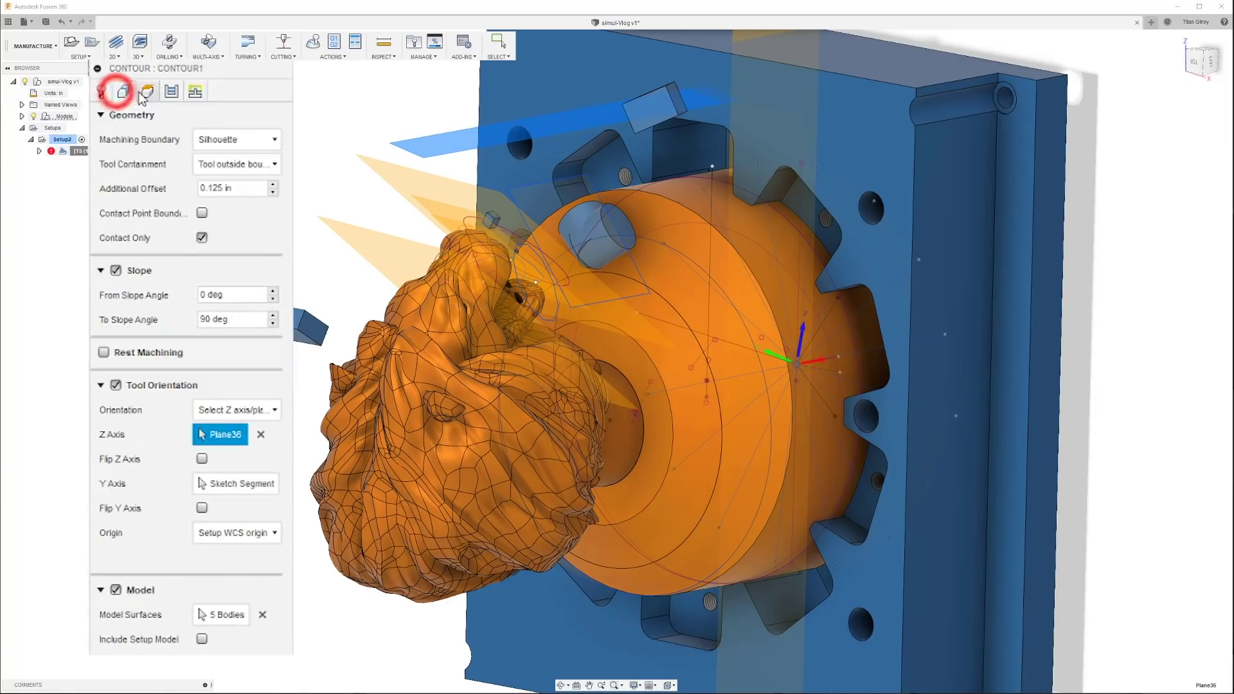
{"action": "left_click", "coordinate": [147, 91]}
{"action": "left_click", "coordinate": [171, 91]}
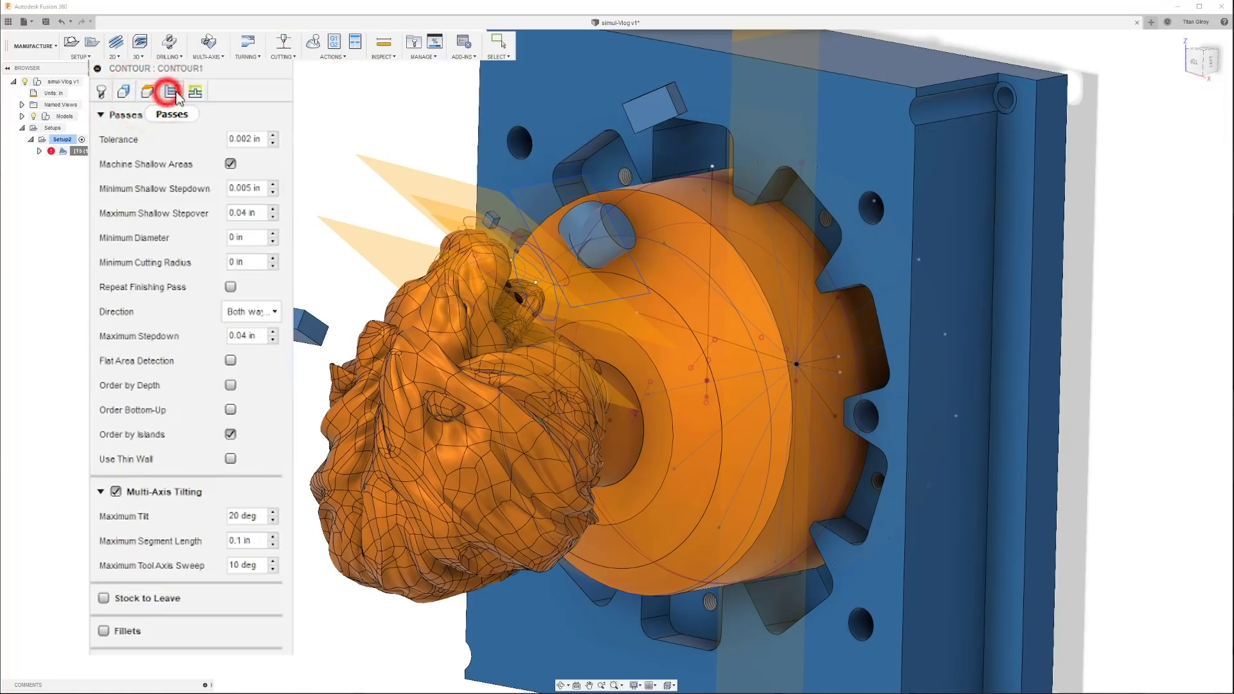
{"action": "left_click", "coordinate": [195, 93]}
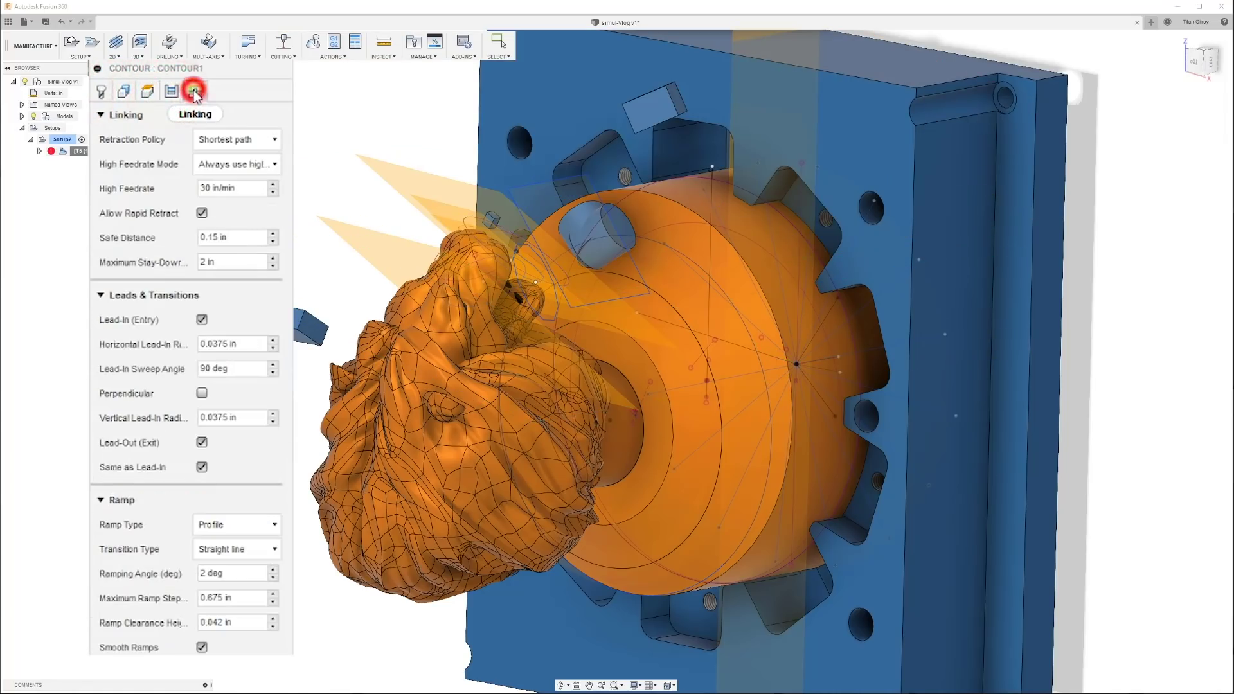
{"action": "left_click", "coordinate": [100, 93]}
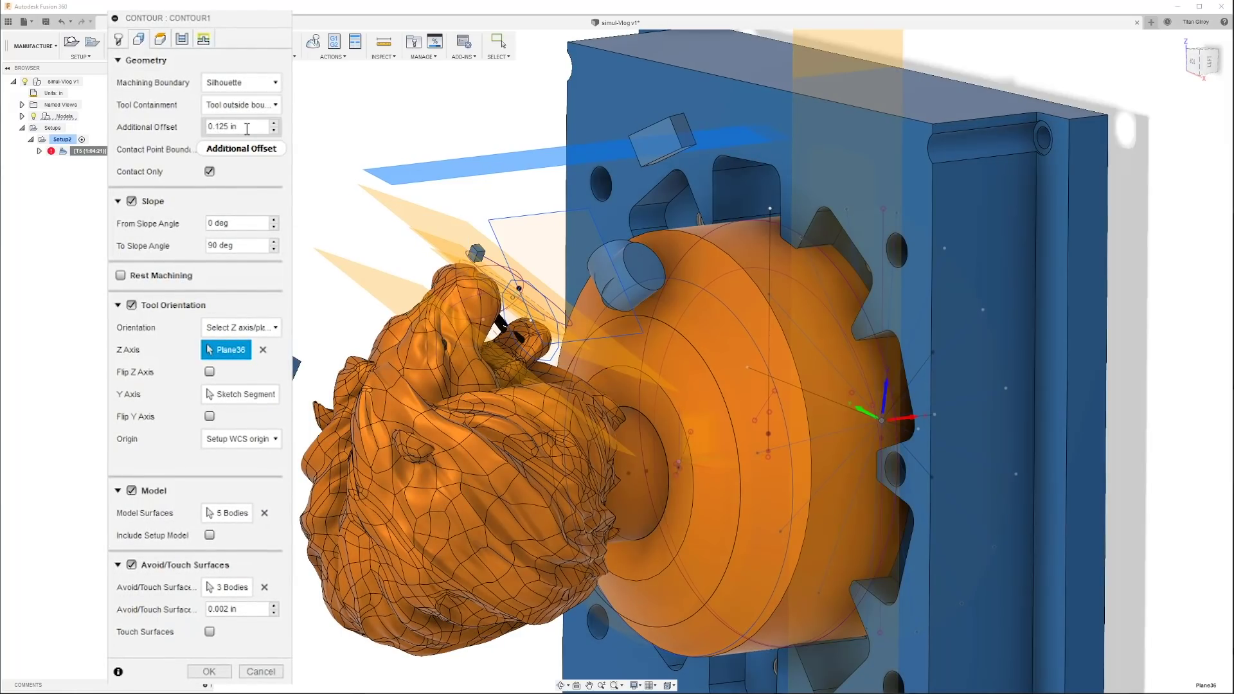
Step: Examine Contour1's geometry settings, highlighting the bodies chosen as model surfaces and as avoid/touch surfaces
{"action": "mouse_move", "coordinate": [247, 128]}
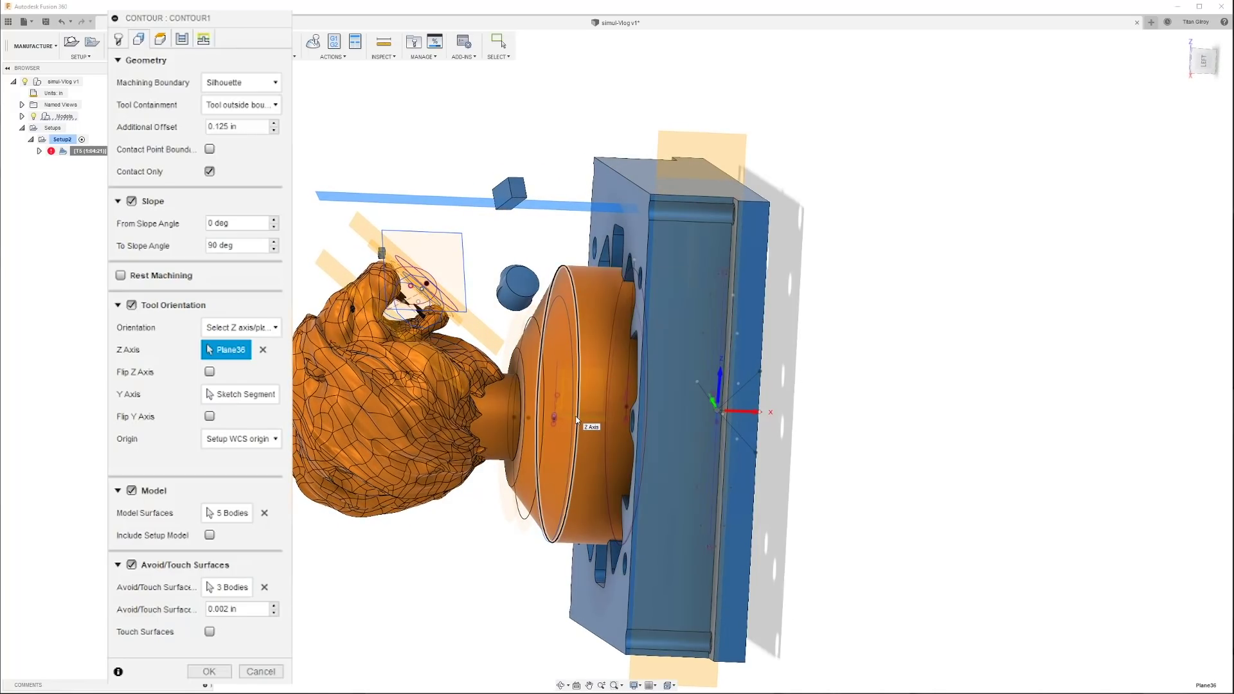
{"action": "middle_click_drag", "start_coordinate": [426, 380], "coordinate": [204, 502], "text": "shift"}
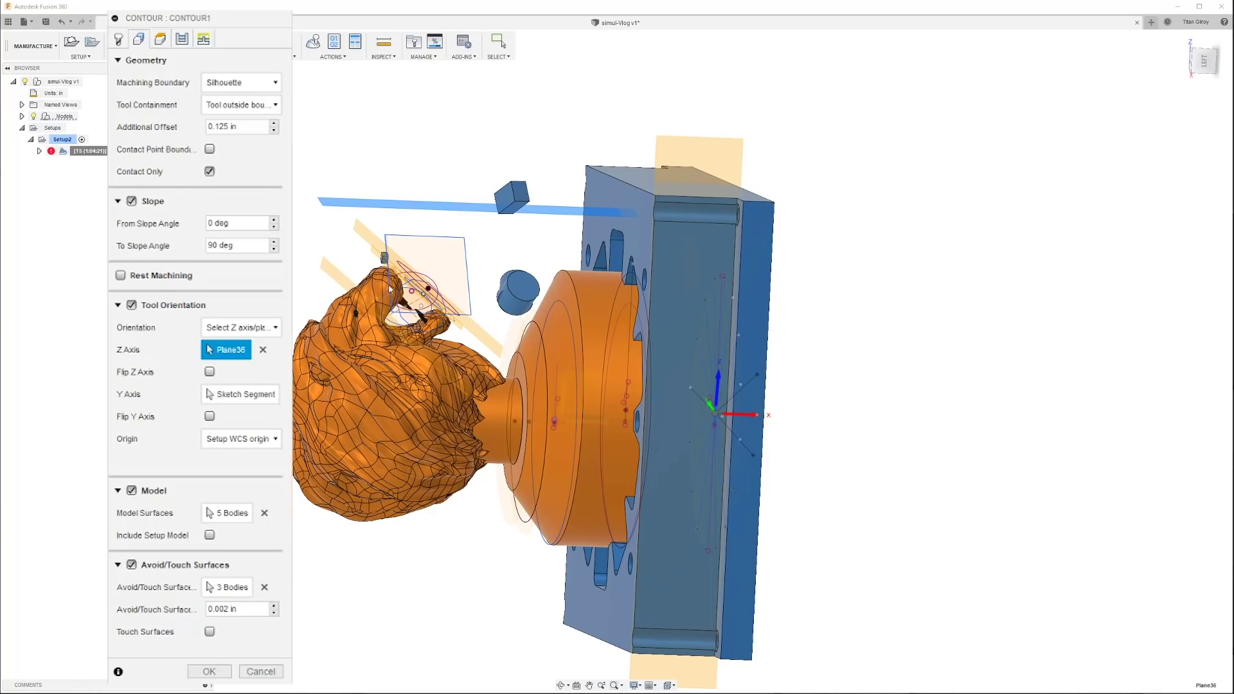
{"action": "left_click", "coordinate": [231, 513]}
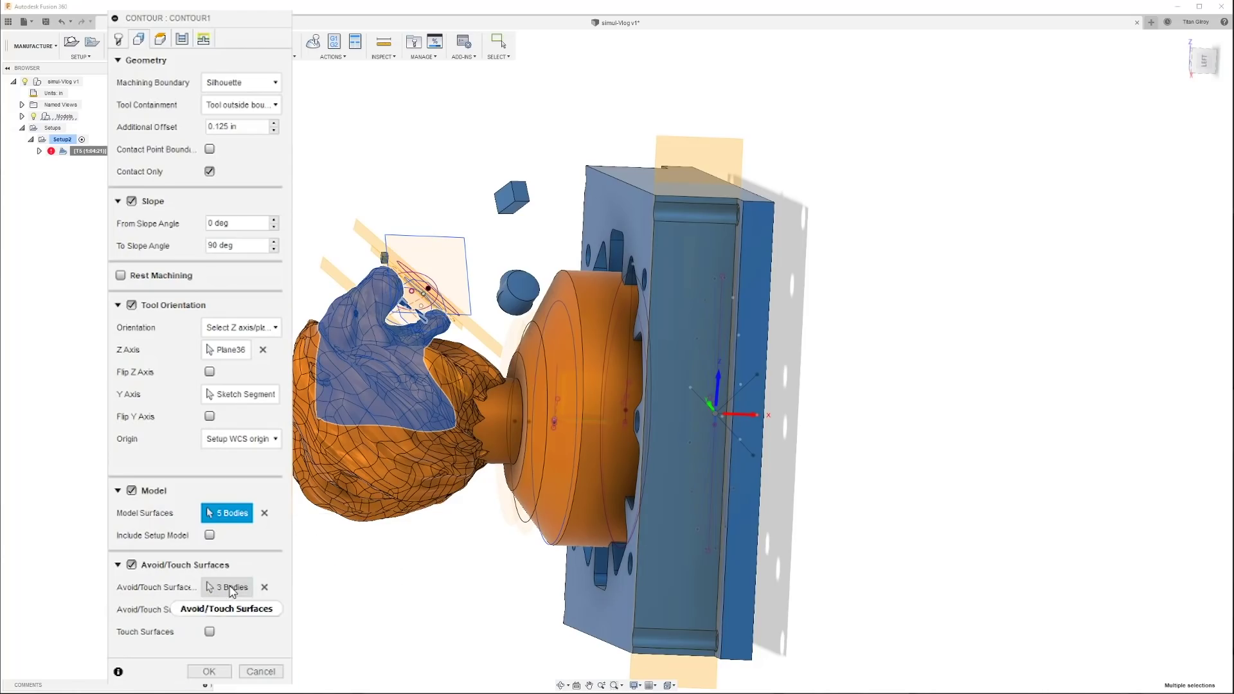
{"action": "left_click", "coordinate": [230, 588]}
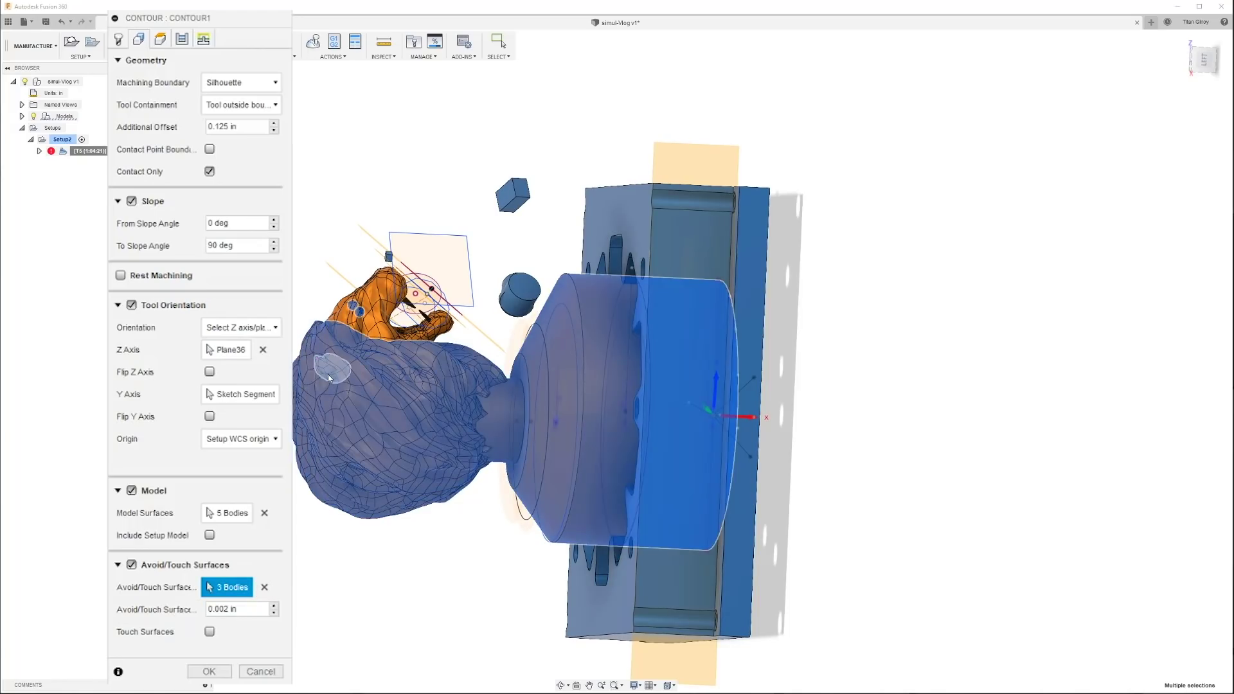
{"action": "middle_click_drag", "start_coordinate": [378, 458], "coordinate": [437, 466], "text": "shift"}
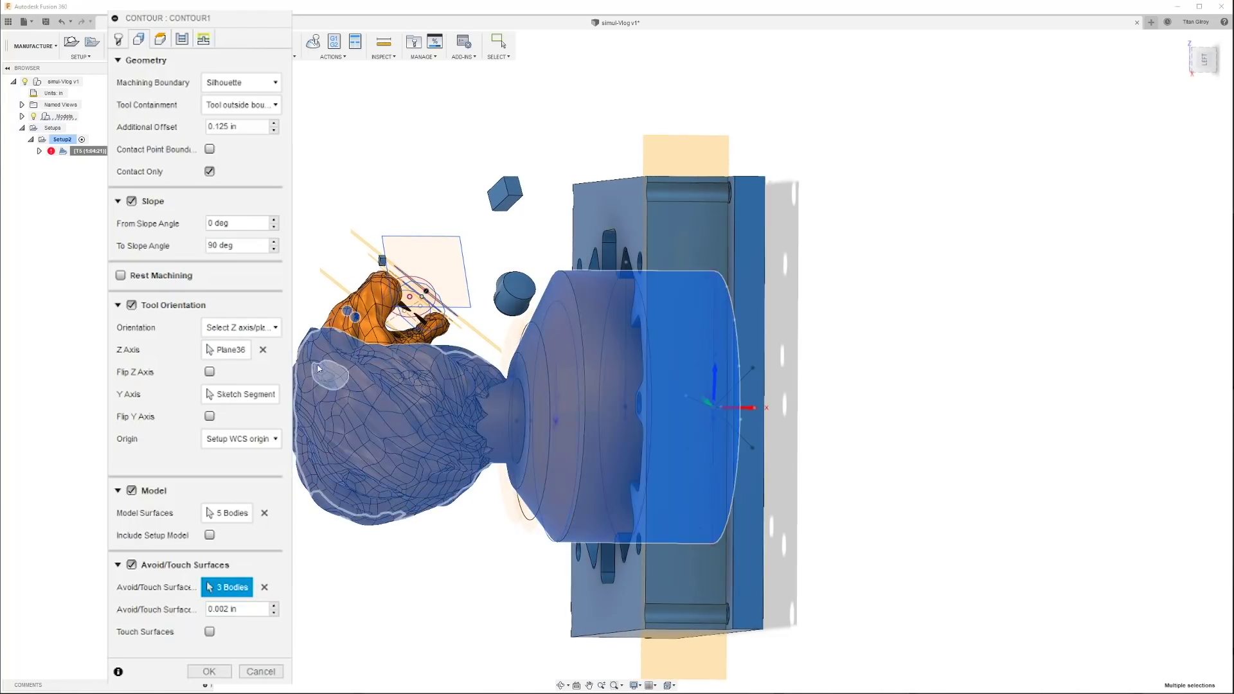
{"action": "middle_click_drag", "start_coordinate": [349, 353], "coordinate": [431, 356], "text": "shift"}
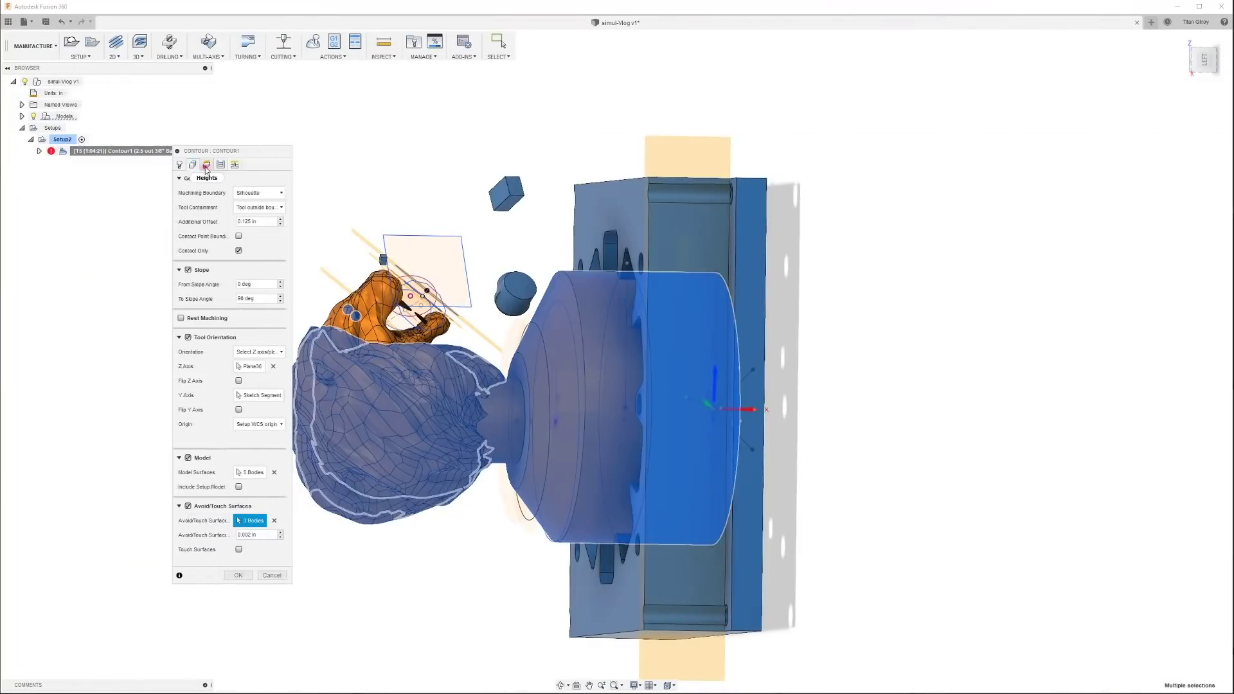
Step: Examine Contour1's clearance, retract, top and bottom heights against the lion head model
{"action": "left_click", "coordinate": [129, 119]}
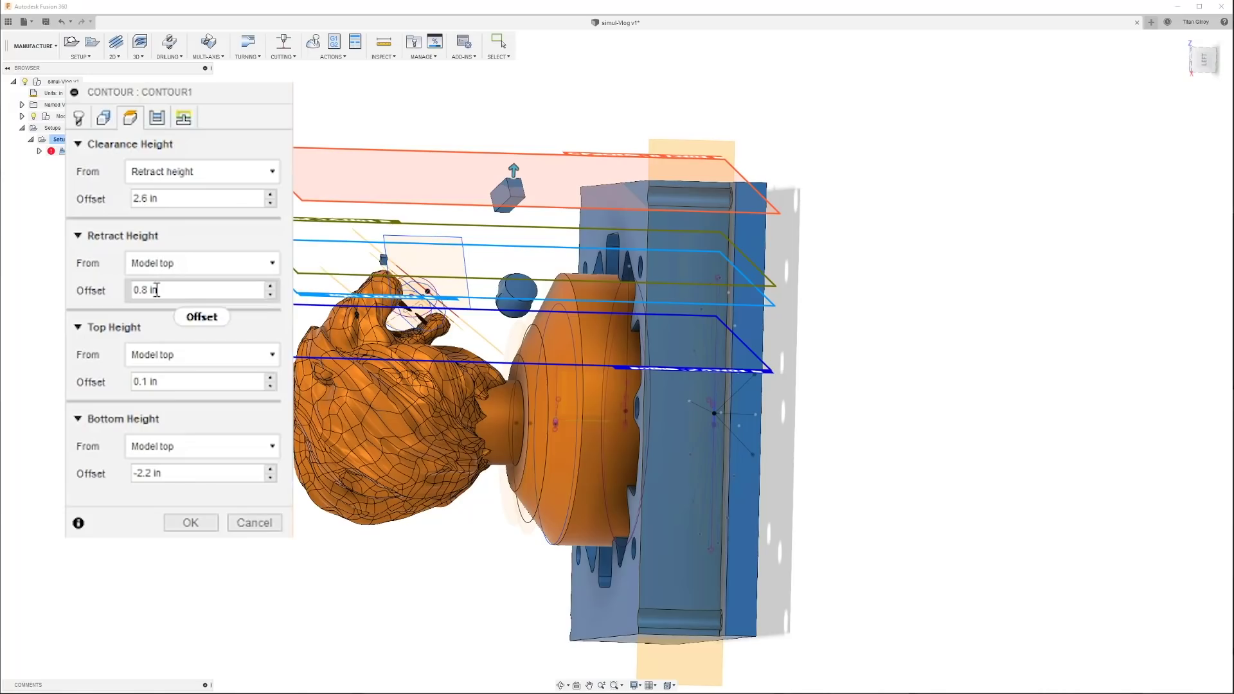
{"action": "mouse_move", "coordinate": [157, 290]}
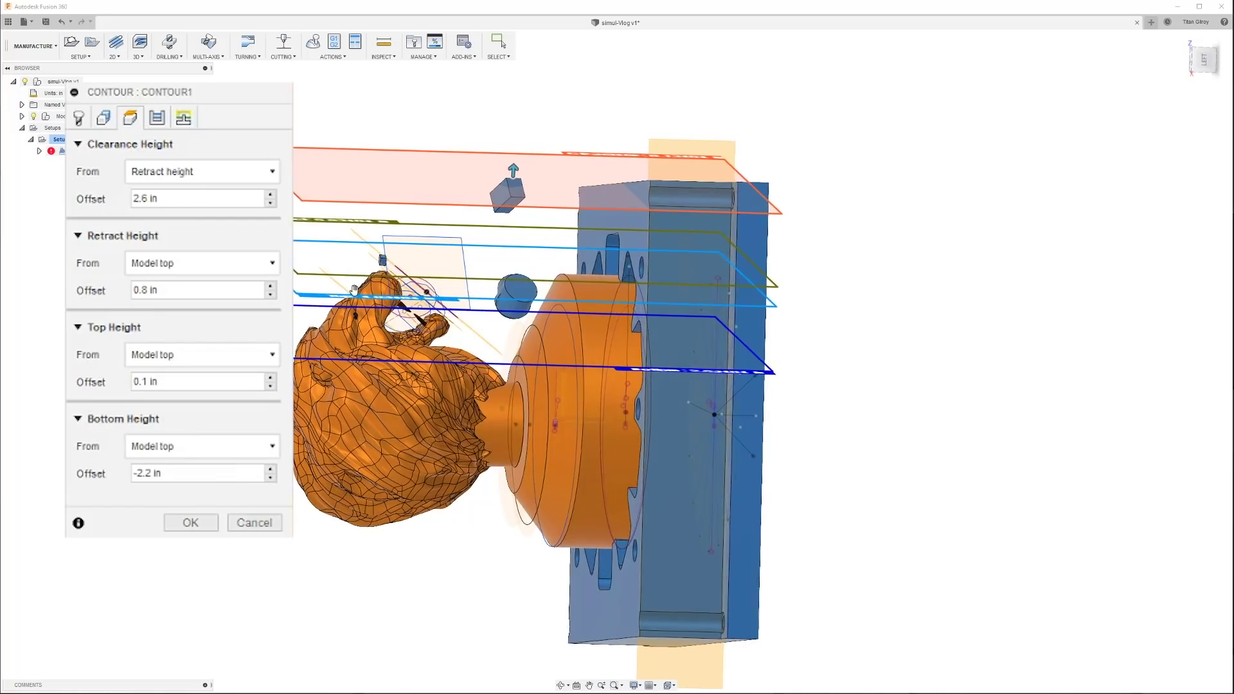
{"action": "middle_click_drag", "start_coordinate": [617, 299], "coordinate": [386, 284], "text": "shift"}
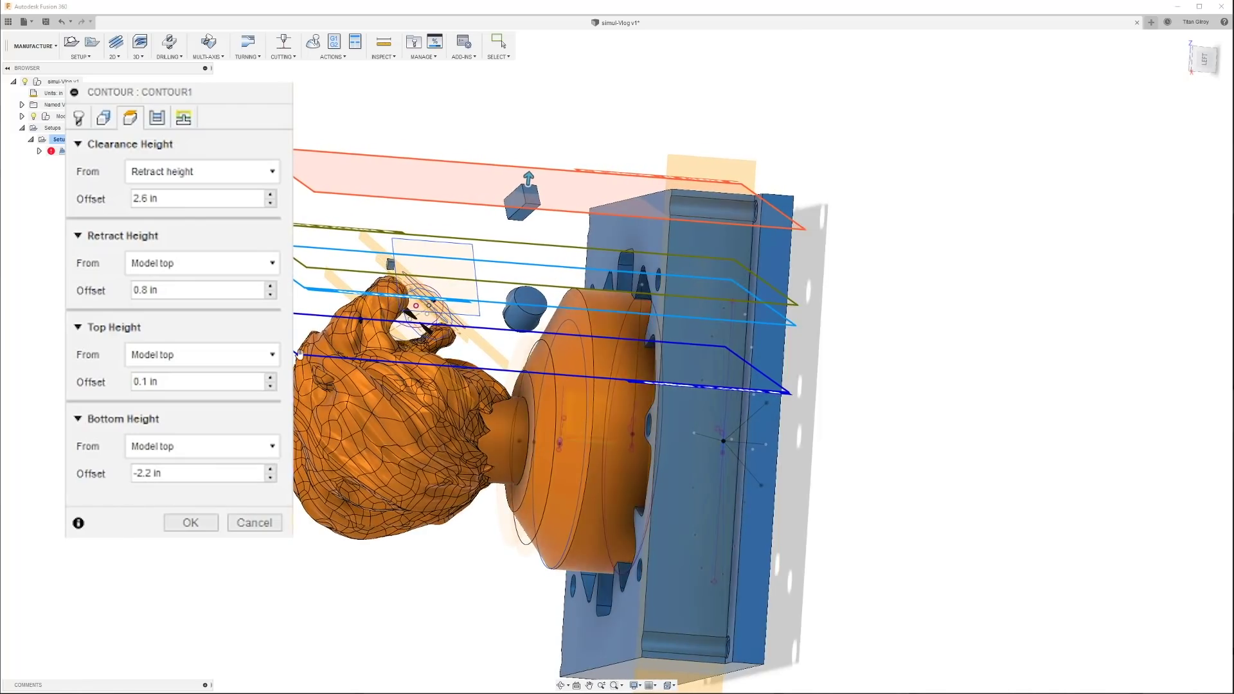
{"action": "middle_click_drag", "start_coordinate": [376, 373], "coordinate": [384, 358], "text": "shift"}
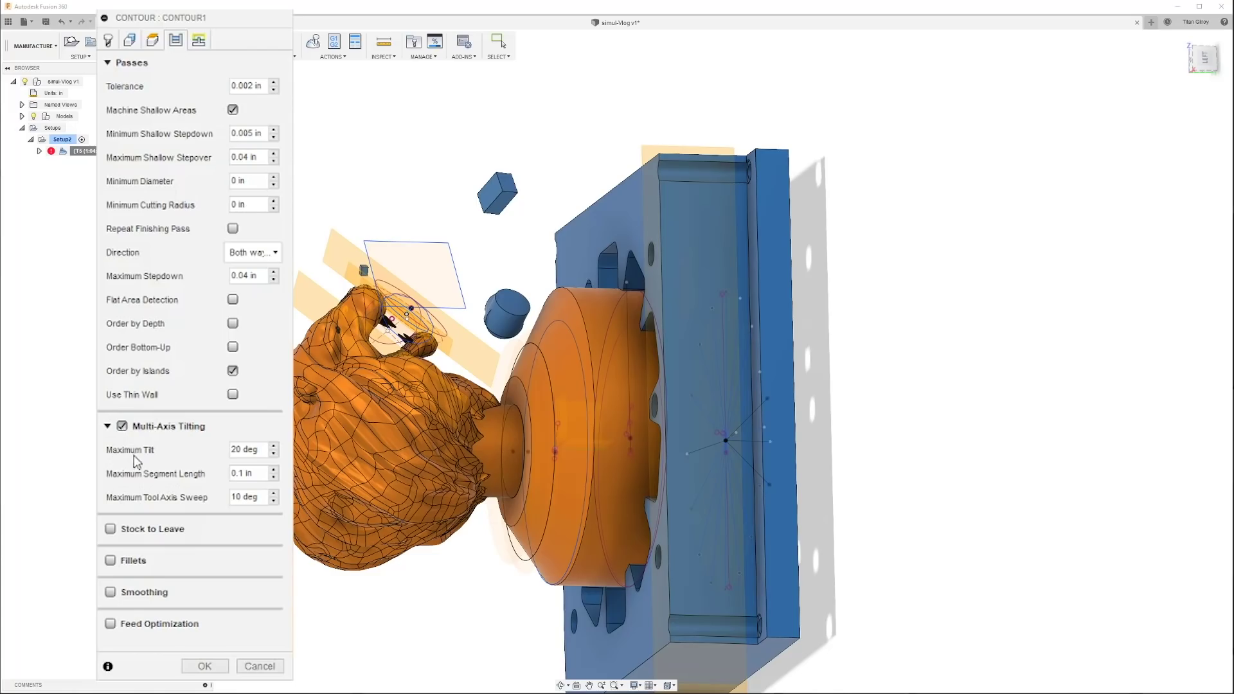
Step: Review Contour1's multi-axis tilting and linking settings, including the retraction policy, and cancel the edit
{"action": "middle_click_drag", "start_coordinate": [356, 402], "coordinate": [463, 433], "text": "shift"}
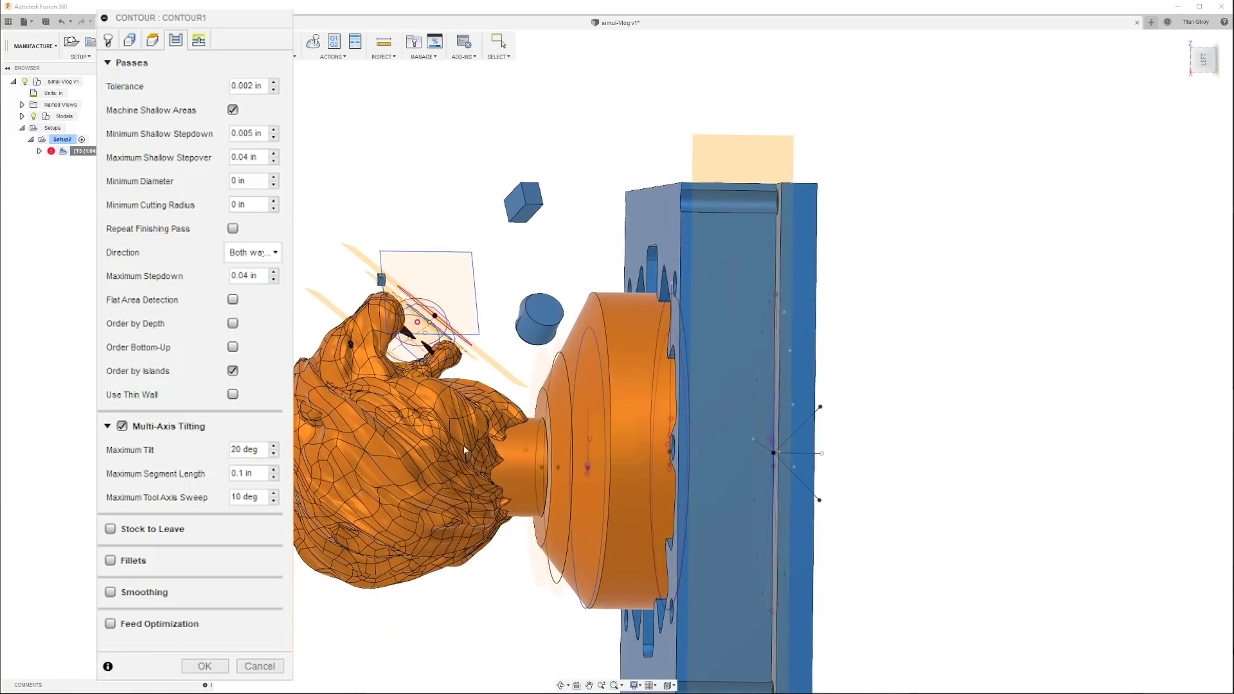
{"action": "middle_click_drag", "start_coordinate": [450, 175], "coordinate": [171, 483], "text": "shift"}
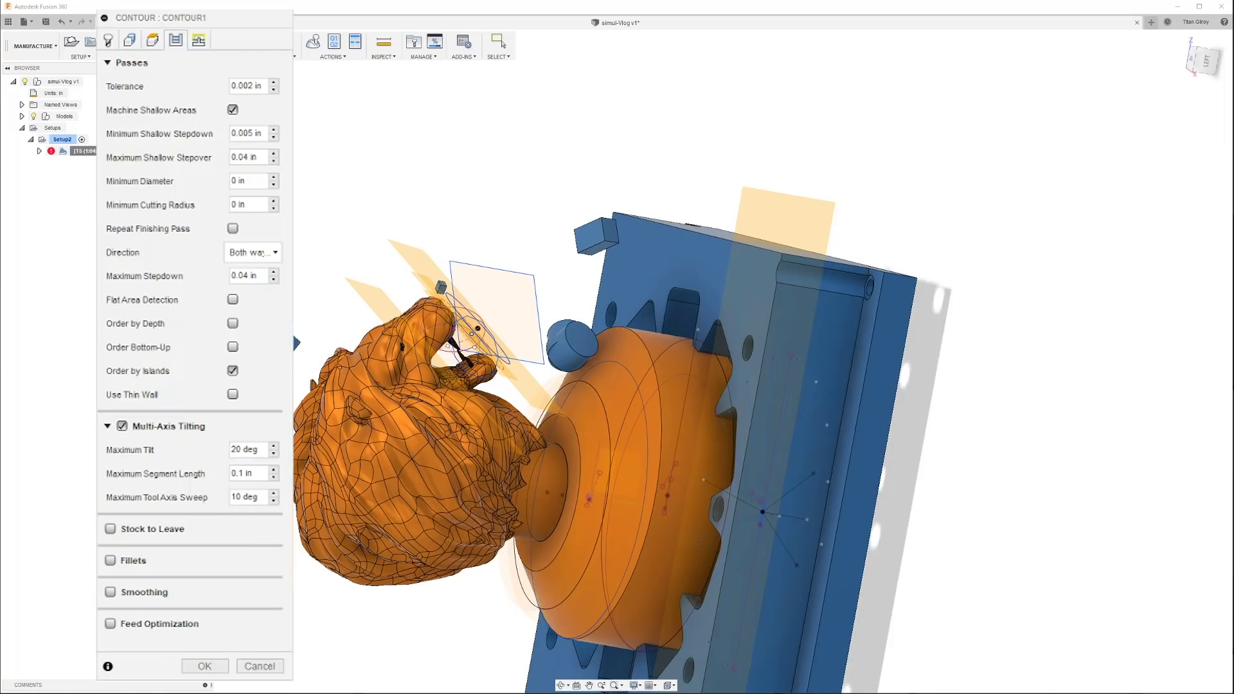
{"action": "left_click", "coordinate": [199, 42]}
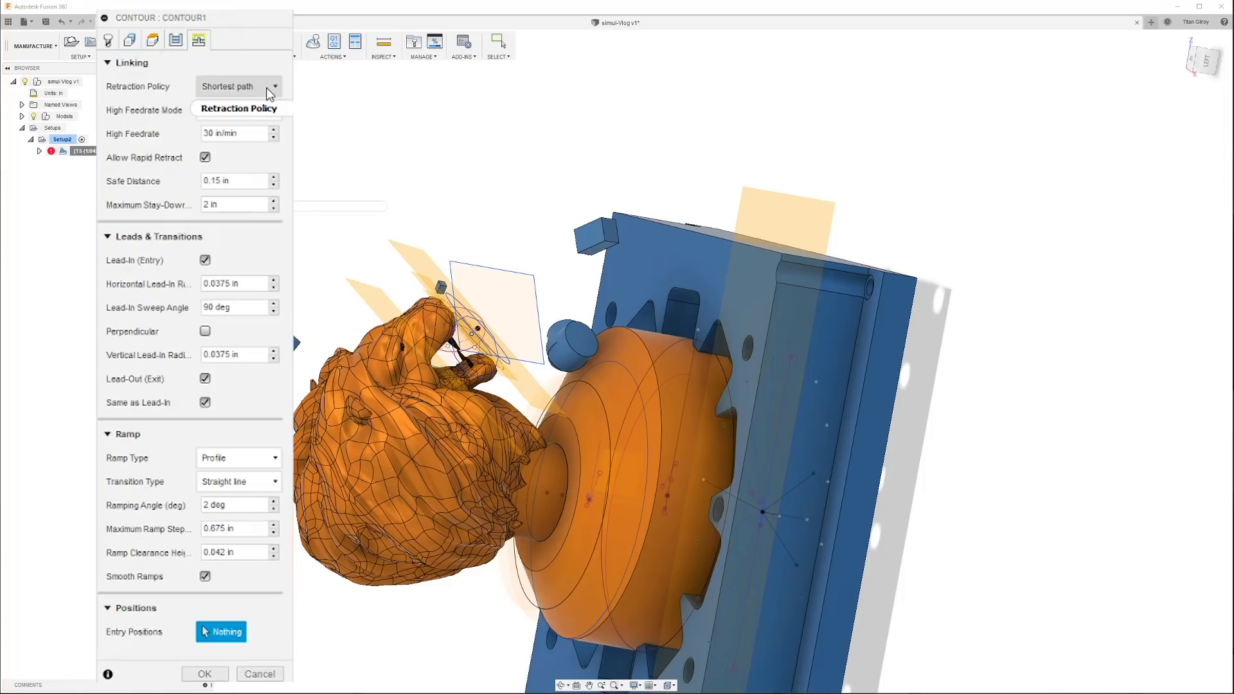
{"action": "mouse_move", "coordinate": [270, 94]}
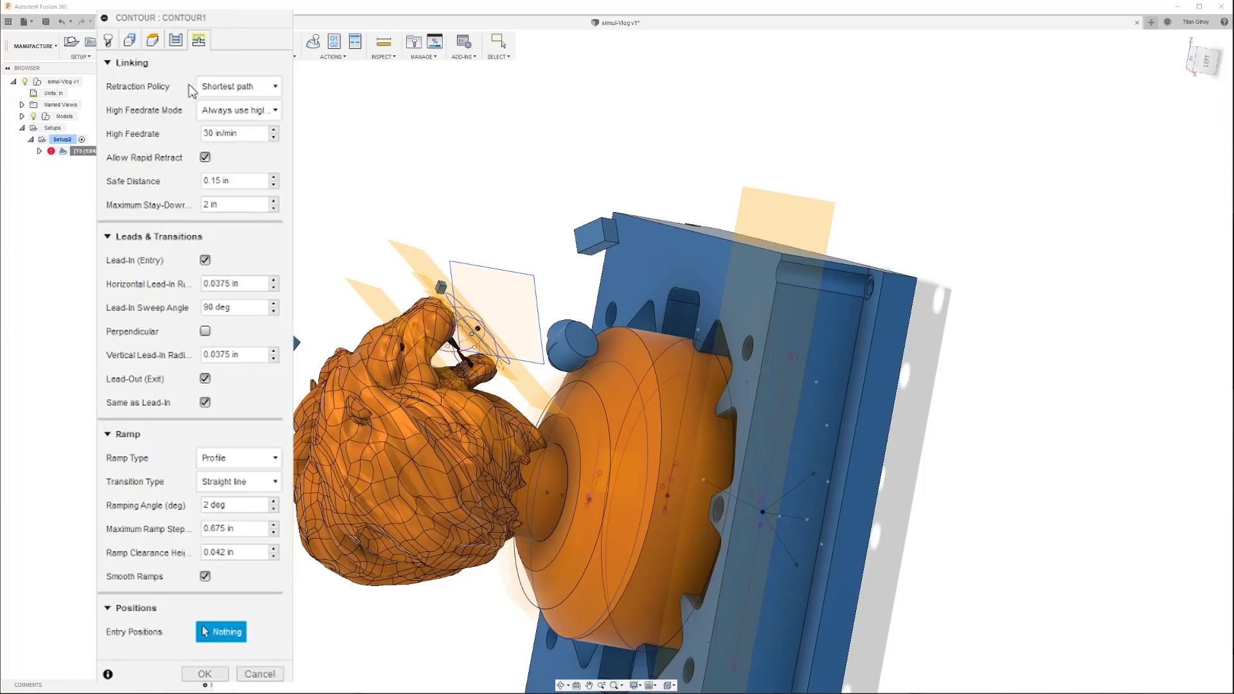
{"action": "mouse_move", "coordinate": [213, 85]}
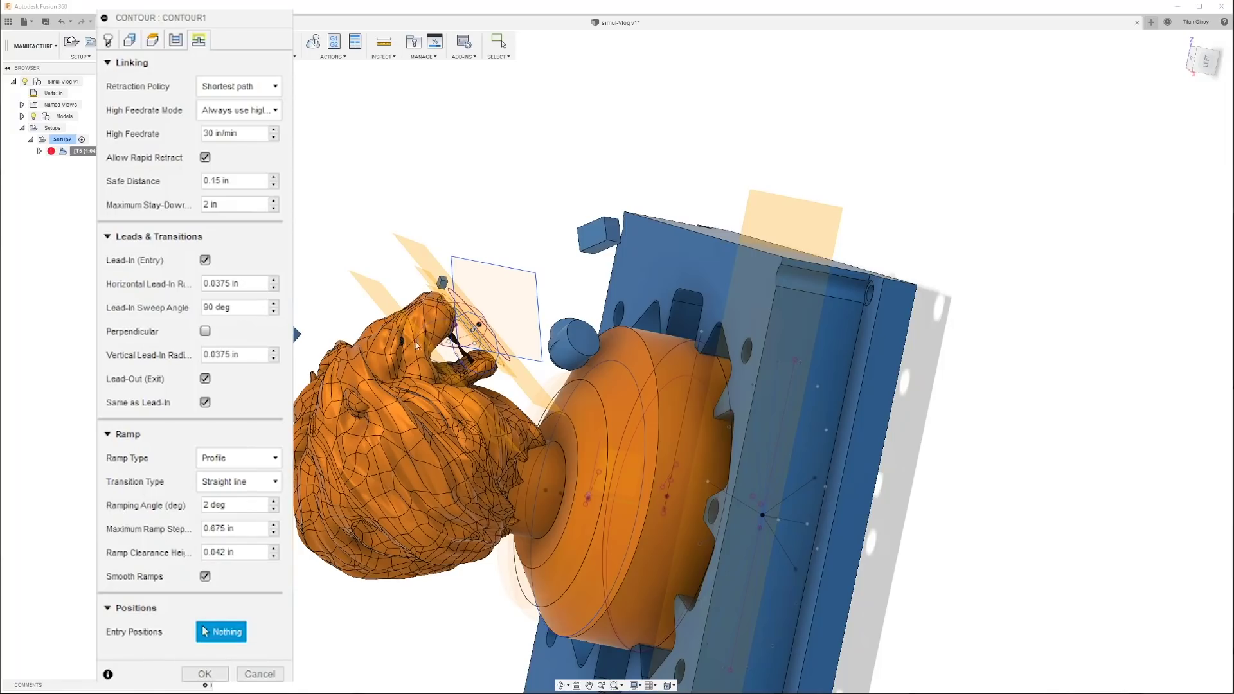
{"action": "middle_click_drag", "start_coordinate": [455, 384], "coordinate": [320, 468], "text": "shift"}
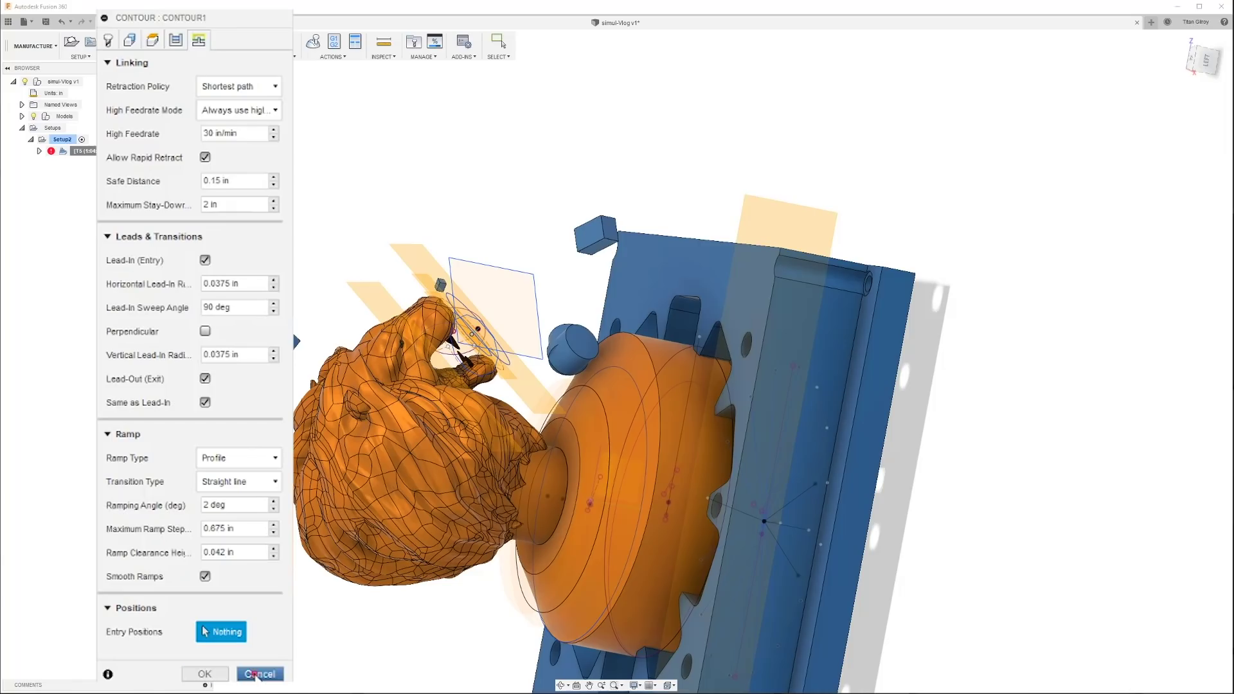
{"action": "left_click", "coordinate": [259, 674]}
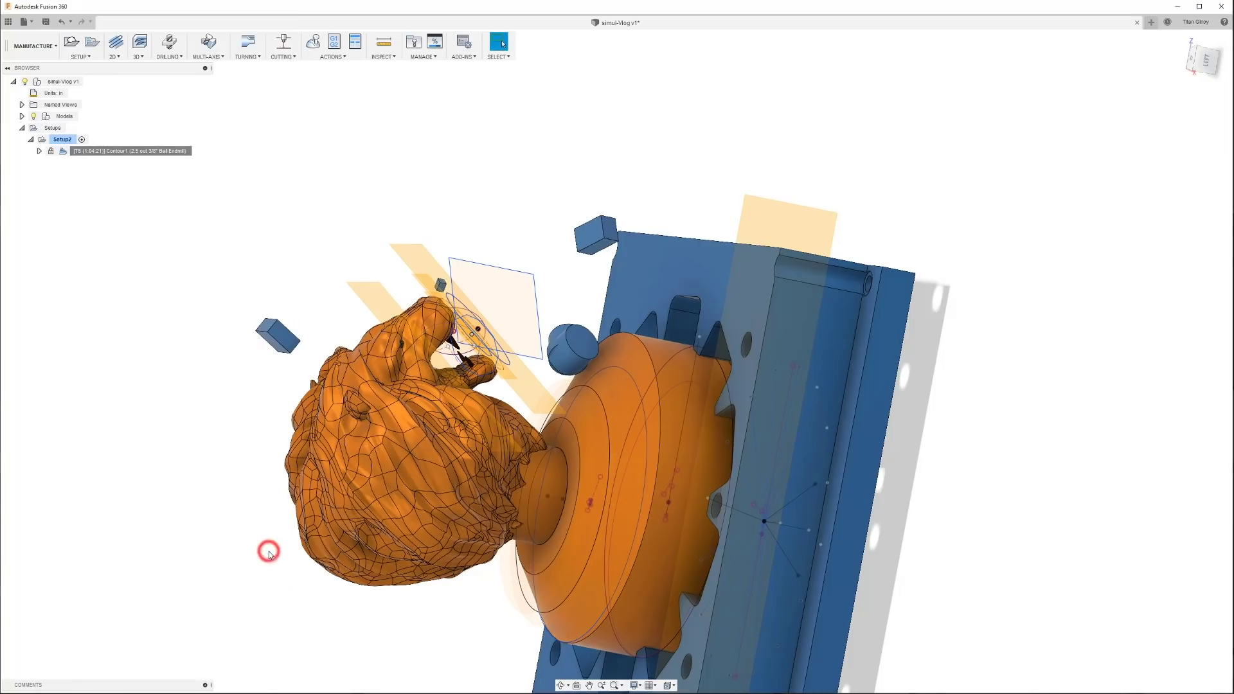
Step: Display the Contour1 toolpath and inspect it closely around the lion's open mouth and teeth
{"action": "left_click", "coordinate": [119, 152]}
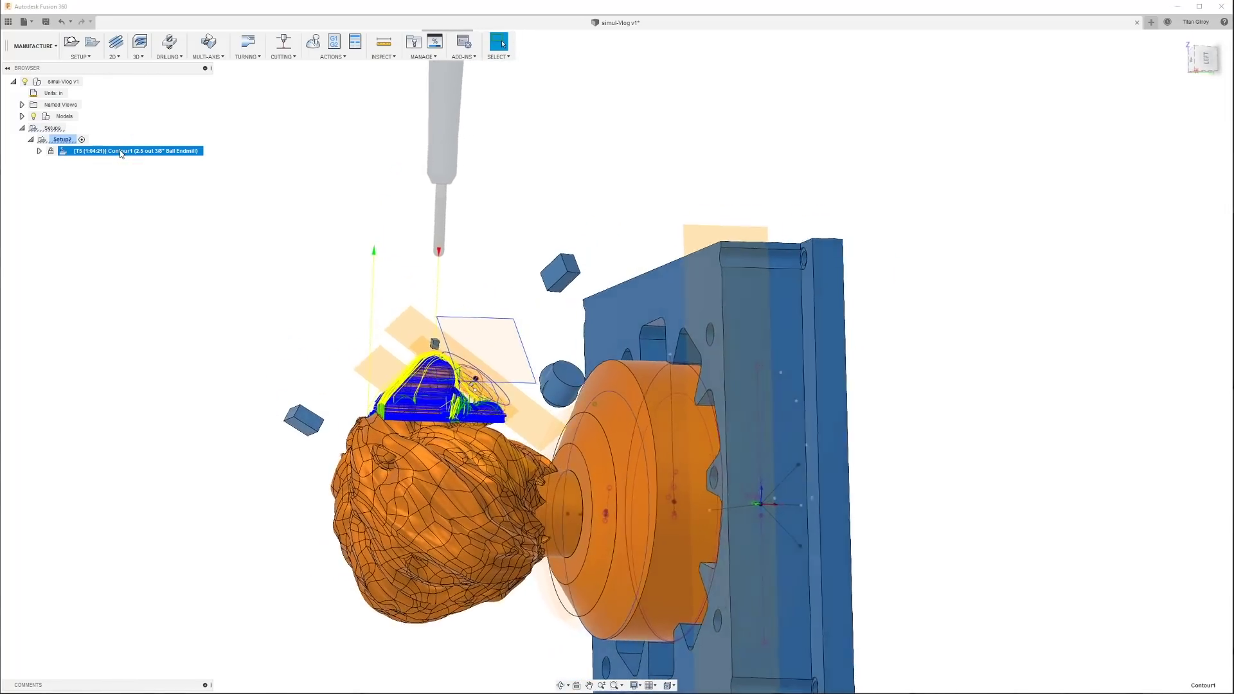
{"action": "scroll", "coordinate": [199, 198], "scroll_direction": "up", "scroll_amount": 5}
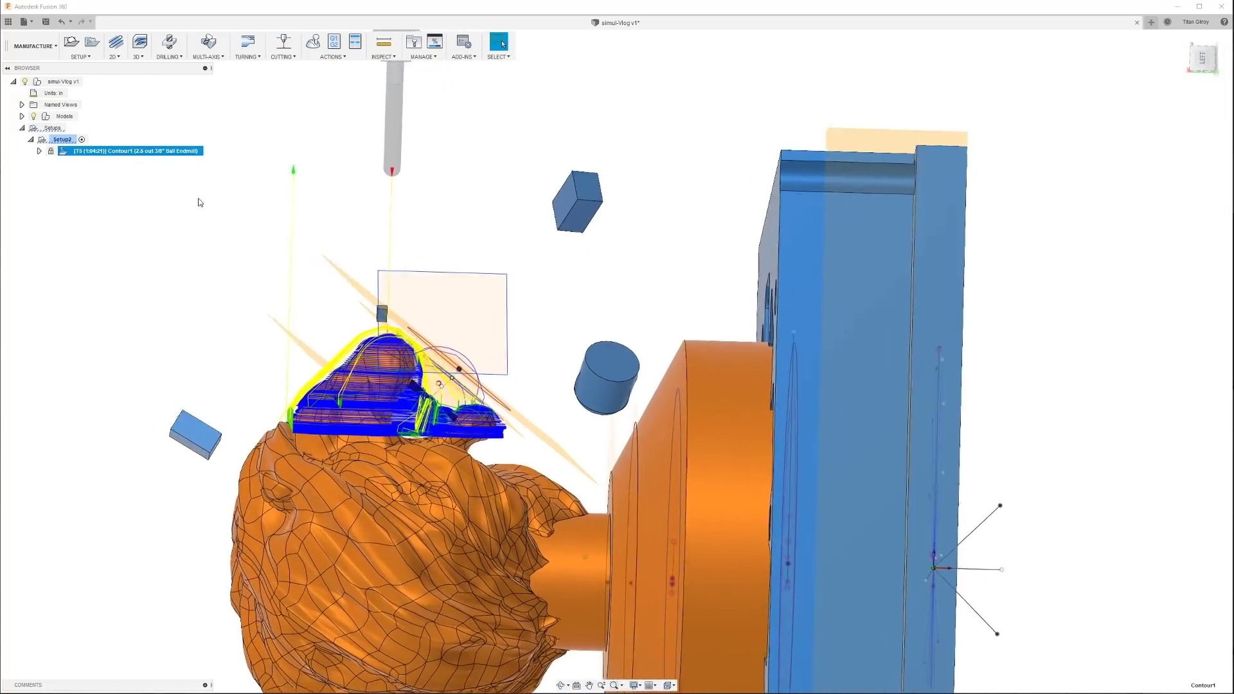
{"action": "scroll", "coordinate": [243, 237], "scroll_direction": "up", "scroll_amount": 5}
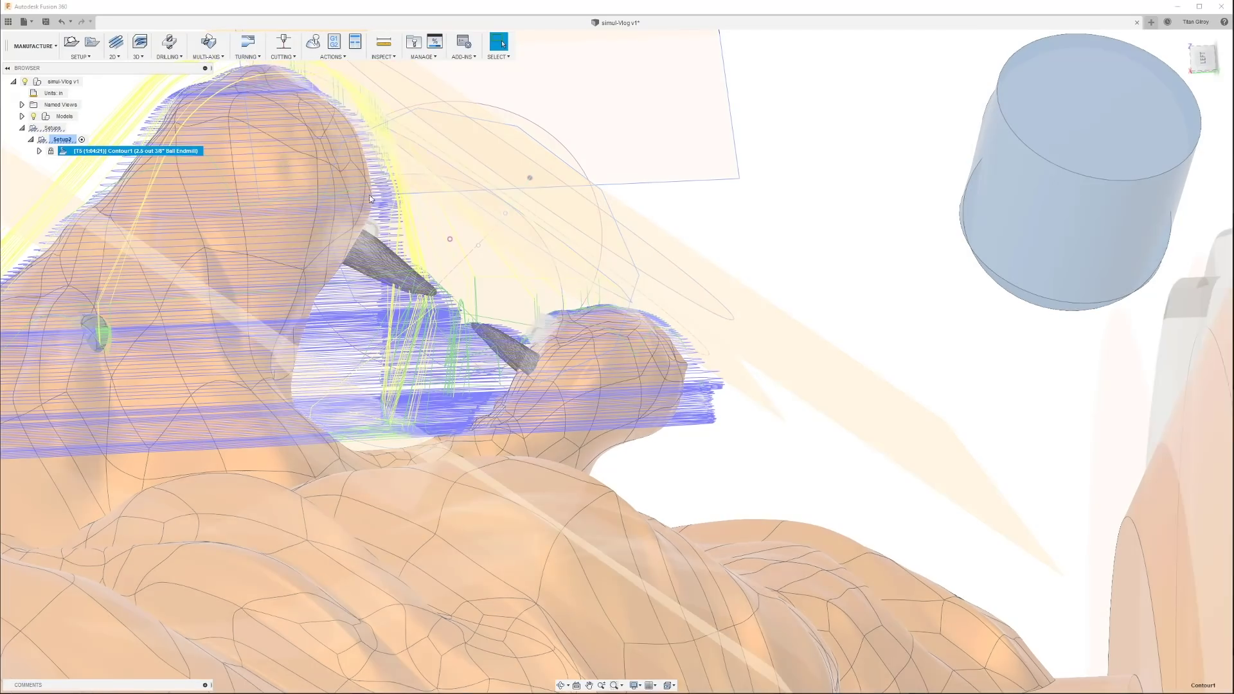
Step: Simulate the Contour1 operation on the whole lion head, moving the simulation settings nearer the model and starting playback
{"action": "middle_click_drag", "start_coordinate": [252, 197], "coordinate": [384, 262], "text": "shift"}
{"action": "scroll", "coordinate": [411, 263], "scroll_direction": "down", "scroll_amount": 5}
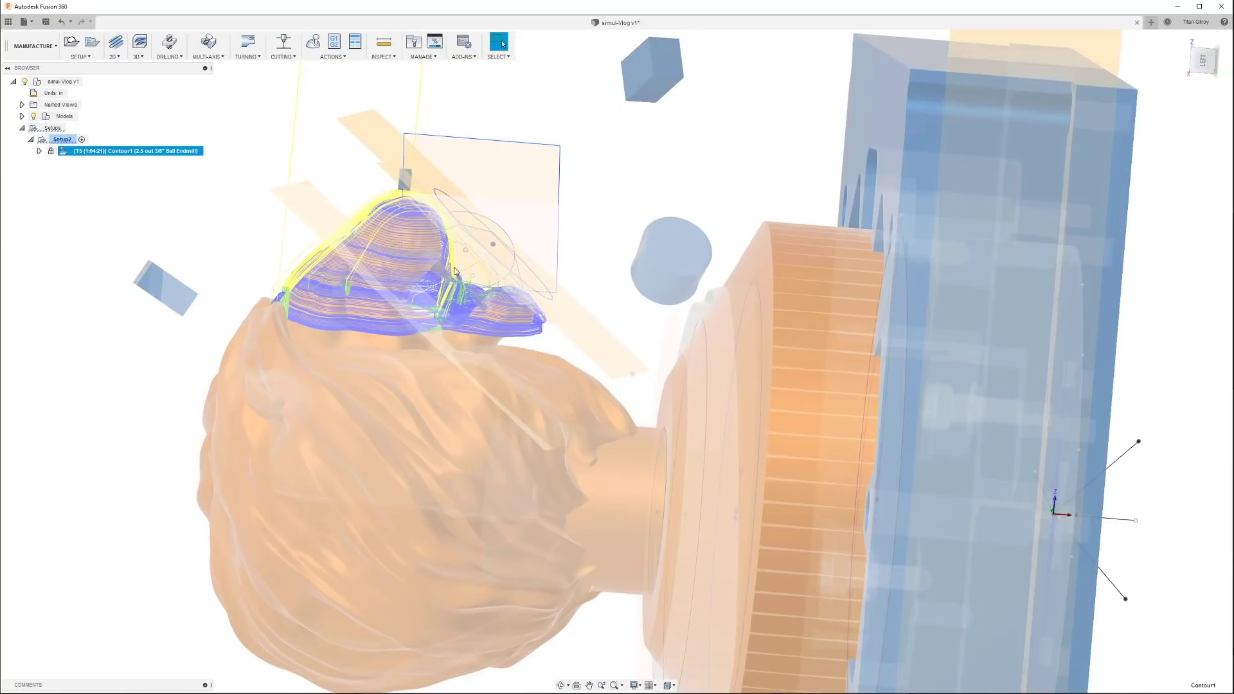
{"action": "middle_click_drag", "start_coordinate": [442, 264], "coordinate": [440, 226], "text": "shift"}
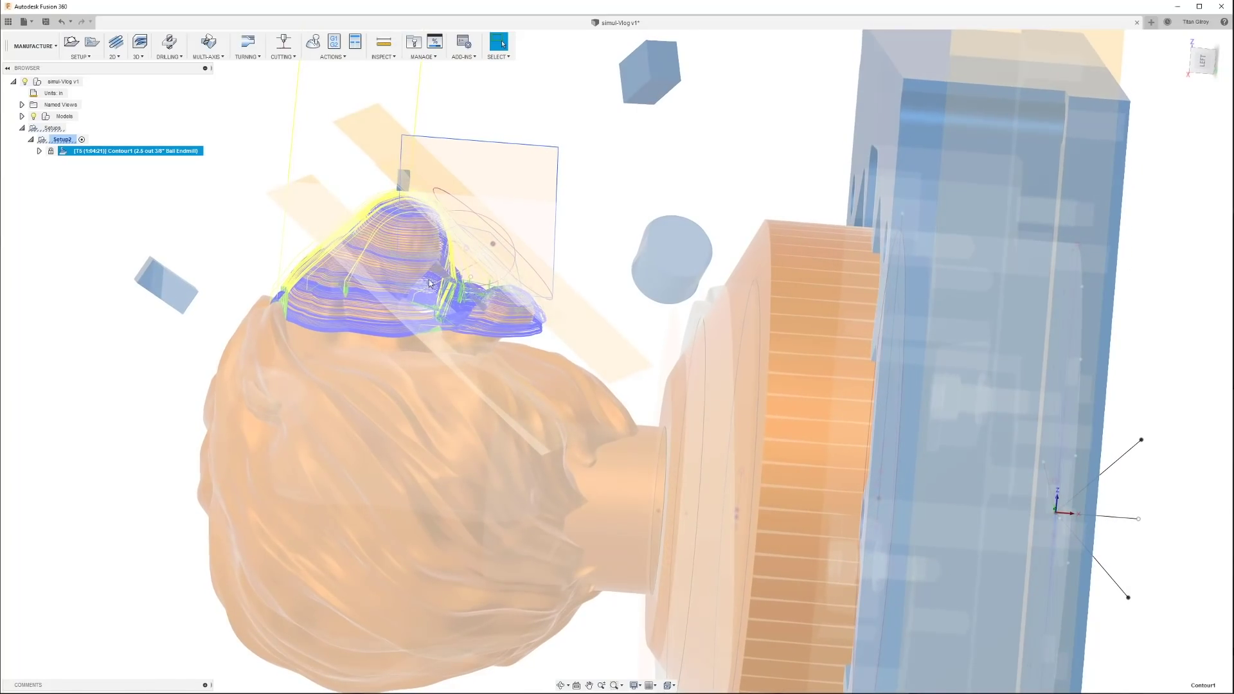
{"action": "mouse_move", "coordinate": [450, 310]}
{"action": "middle_mouse_down", "text": "shift"}
{"action": "mouse_move", "coordinate": [460, 272]}
{"action": "mouse_move", "coordinate": [479, 334]}
{"action": "mouse_move", "coordinate": [431, 309]}
{"action": "middle_mouse_up", "text": "shift"}
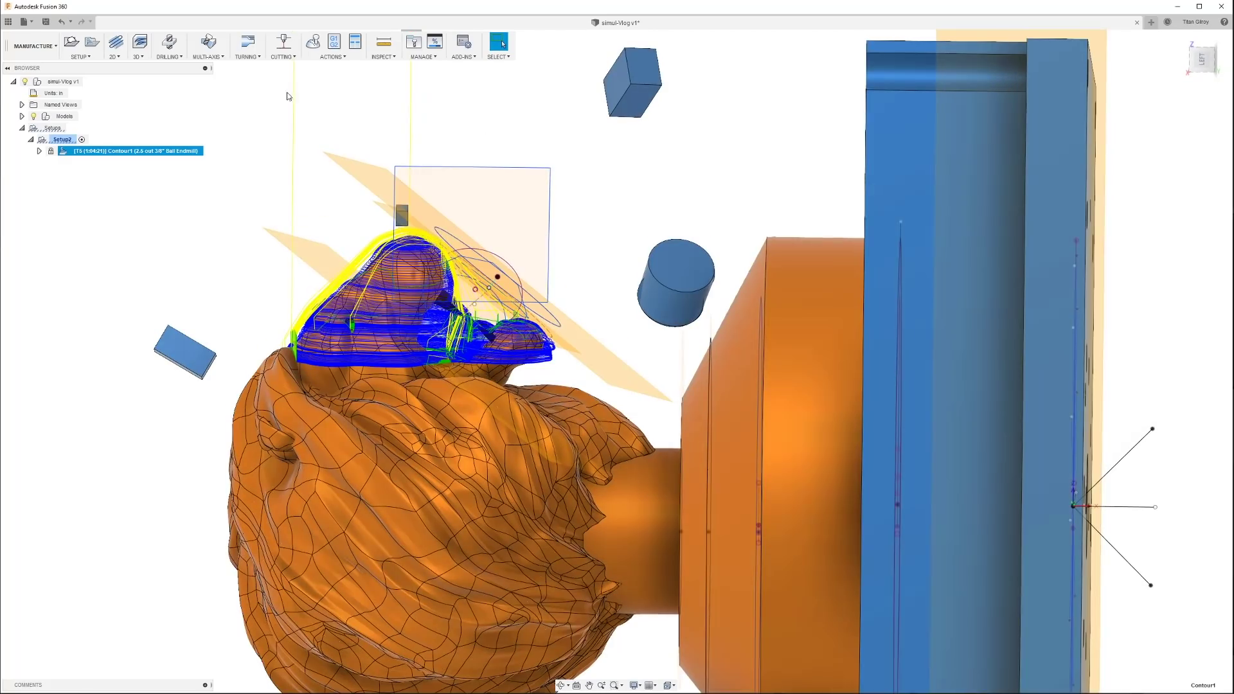
{"action": "right_click", "coordinate": [147, 154]}
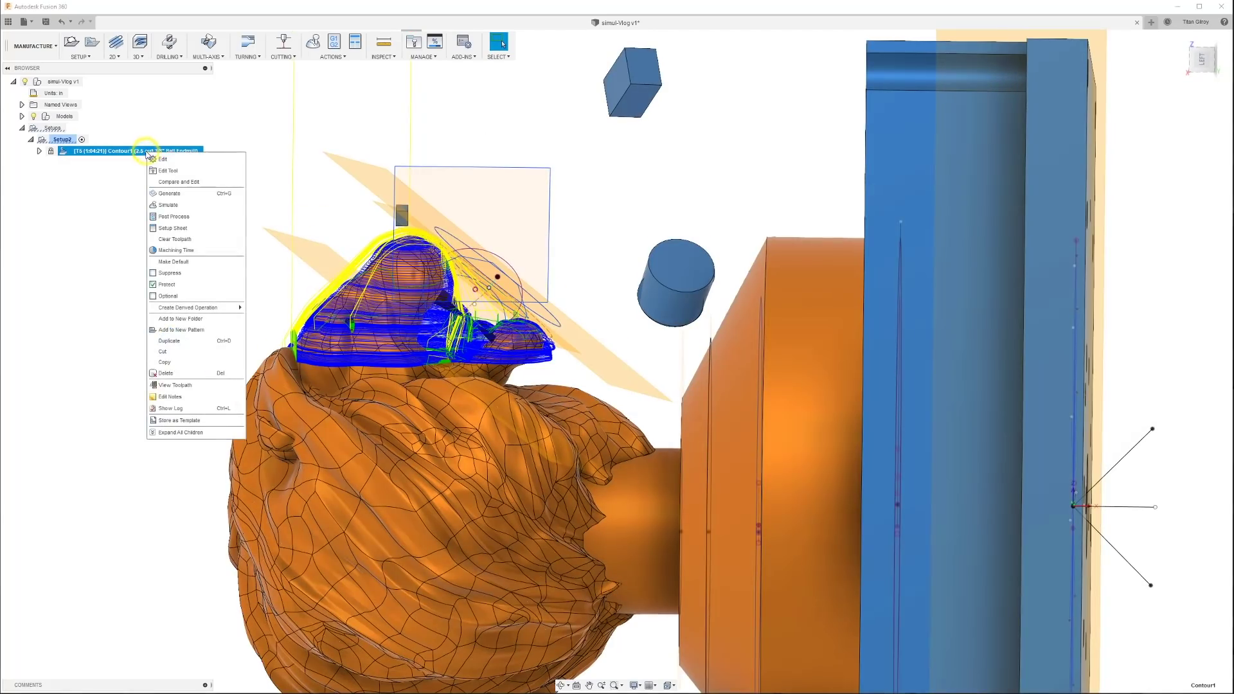
{"action": "left_click", "coordinate": [168, 205]}
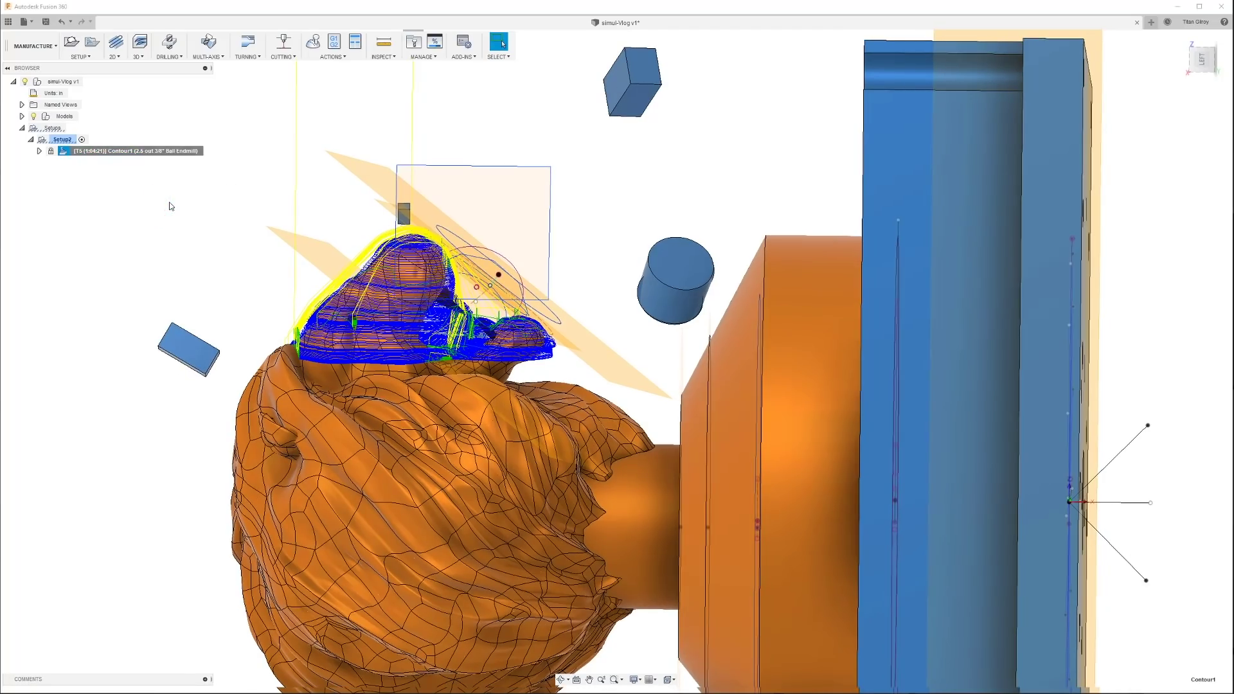
{"action": "left_click_drag", "start_coordinate": [1170, 130], "coordinate": [740, 70]}
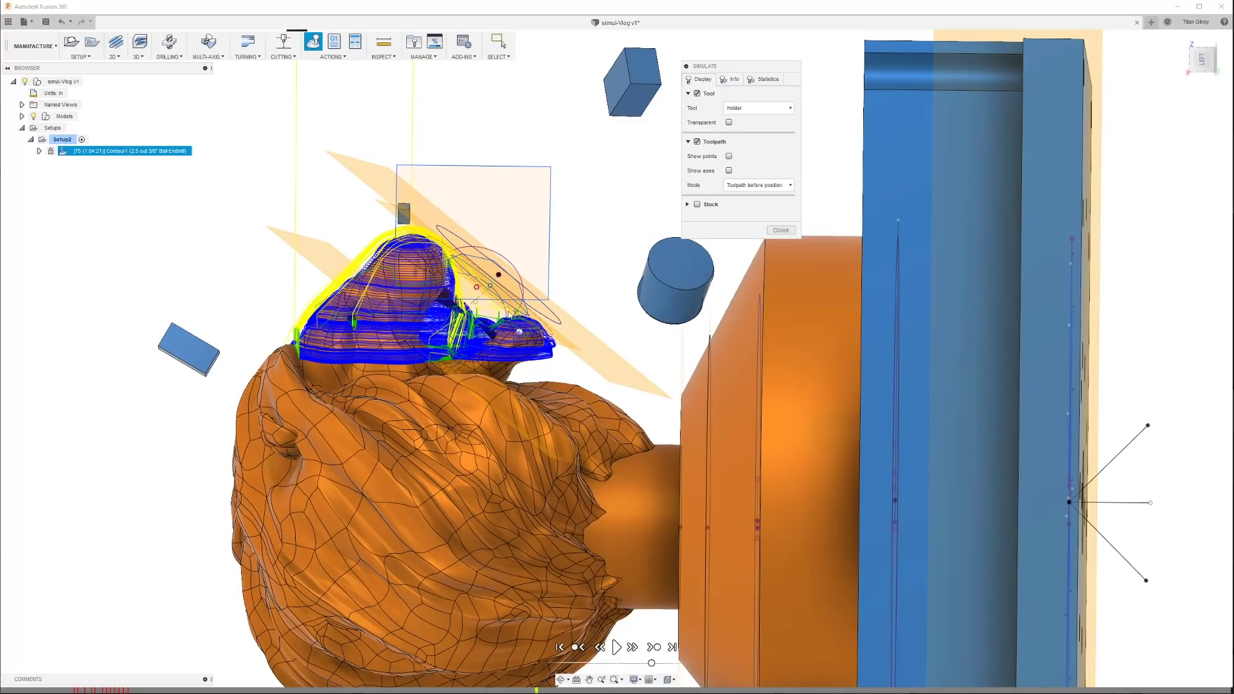
{"action": "left_click", "coordinate": [615, 647]}
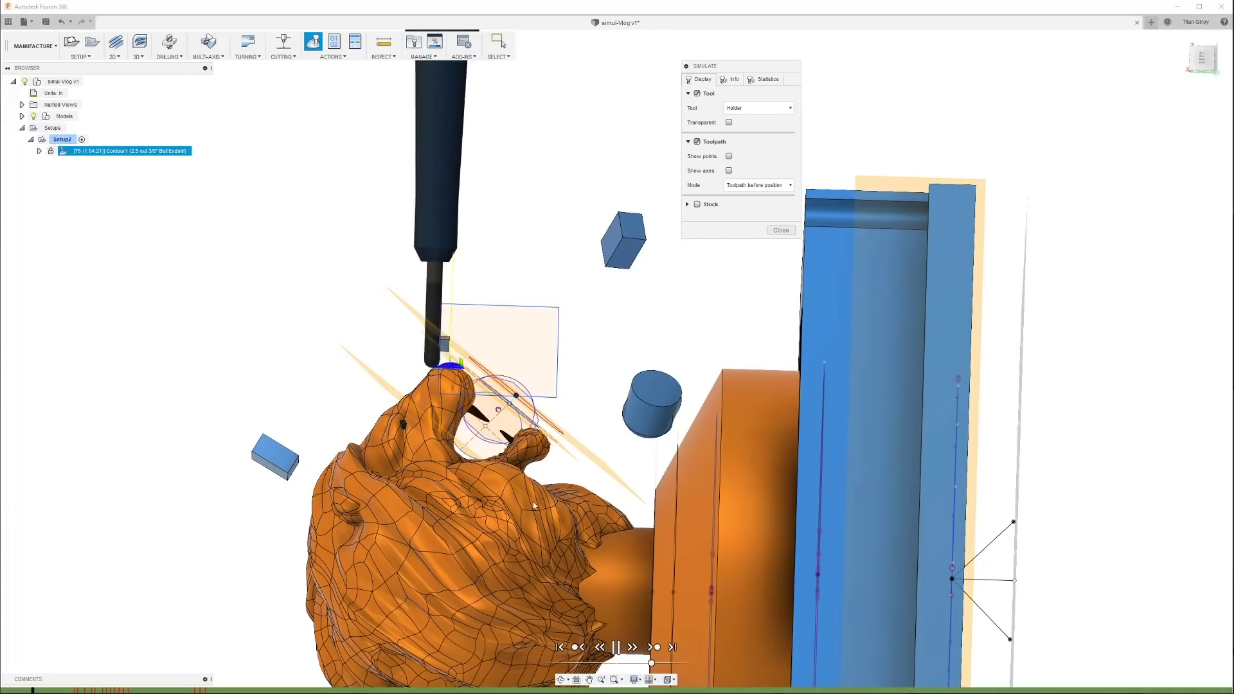
Step: Follow the running simulation from several angles, examining the tool and holder's tilt and clearance around the lion's snout and open mouth
{"action": "middle_click_drag", "start_coordinate": [830, 337], "coordinate": [424, 148], "text": "shift"}
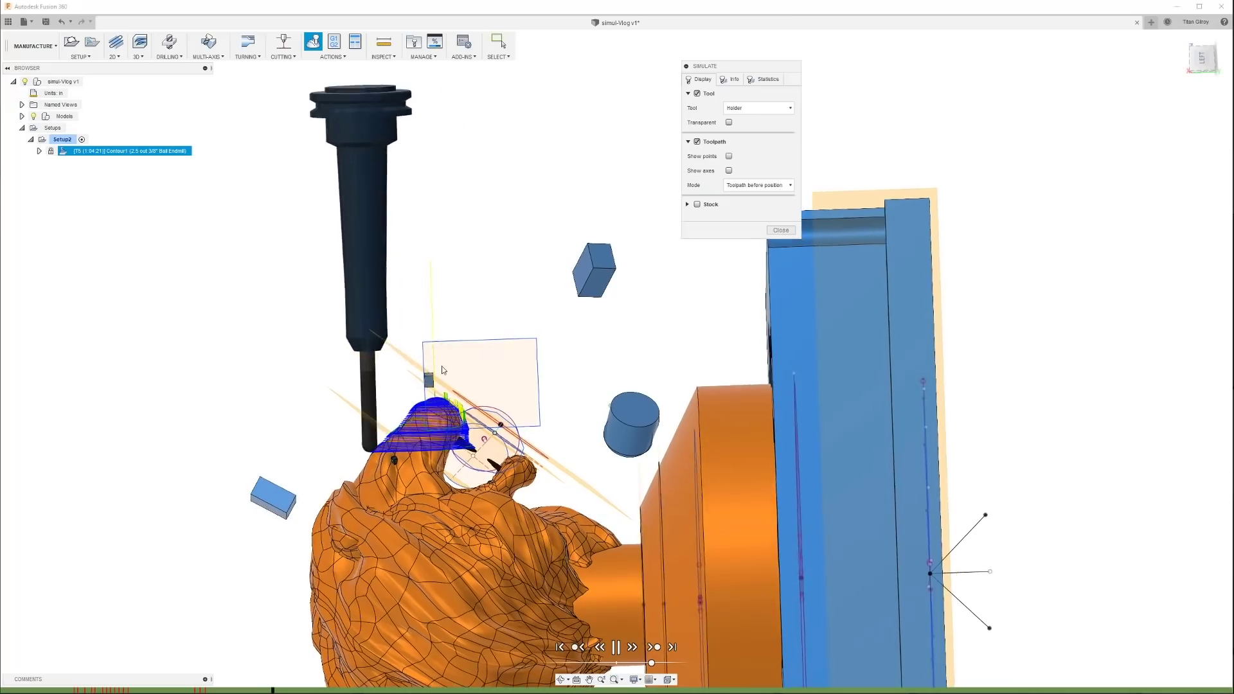
{"action": "mouse_move", "coordinate": [442, 369]}
{"action": "middle_mouse_down", "text": "shift"}
{"action": "mouse_move", "coordinate": [453, 421]}
{"action": "mouse_move", "coordinate": [424, 367]}
{"action": "middle_mouse_up", "text": "shift"}
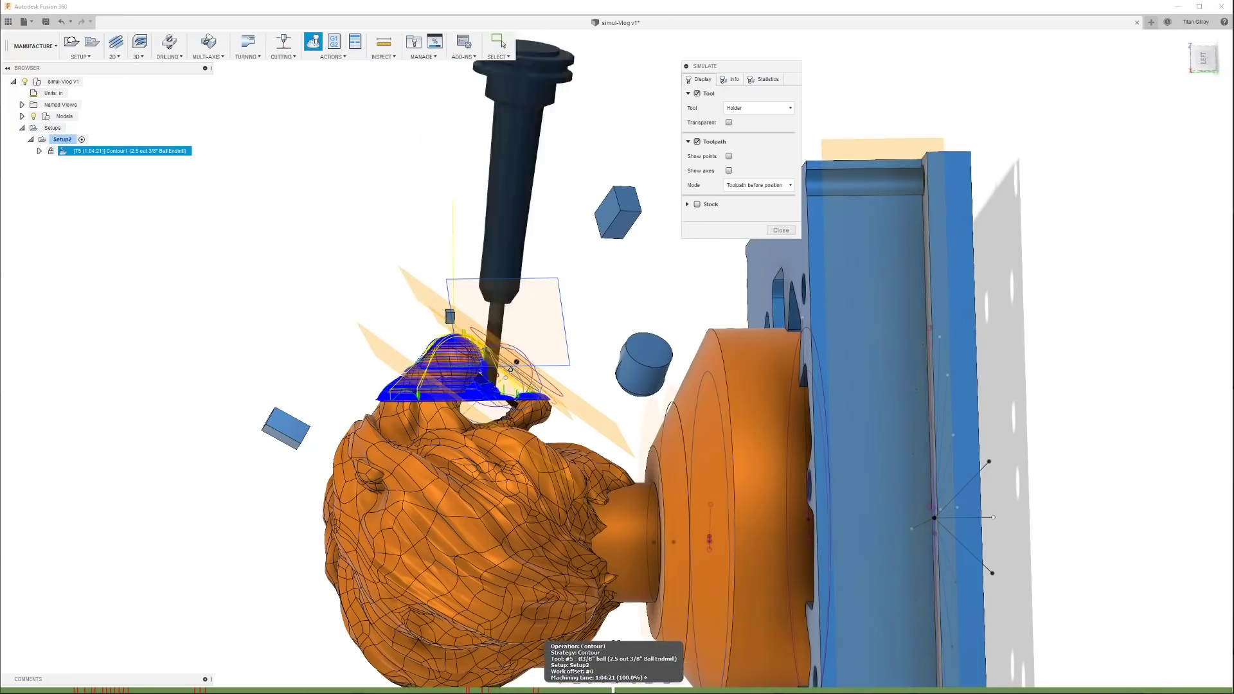
{"action": "middle_click_drag", "start_coordinate": [553, 617], "coordinate": [231, 311], "text": "shift"}
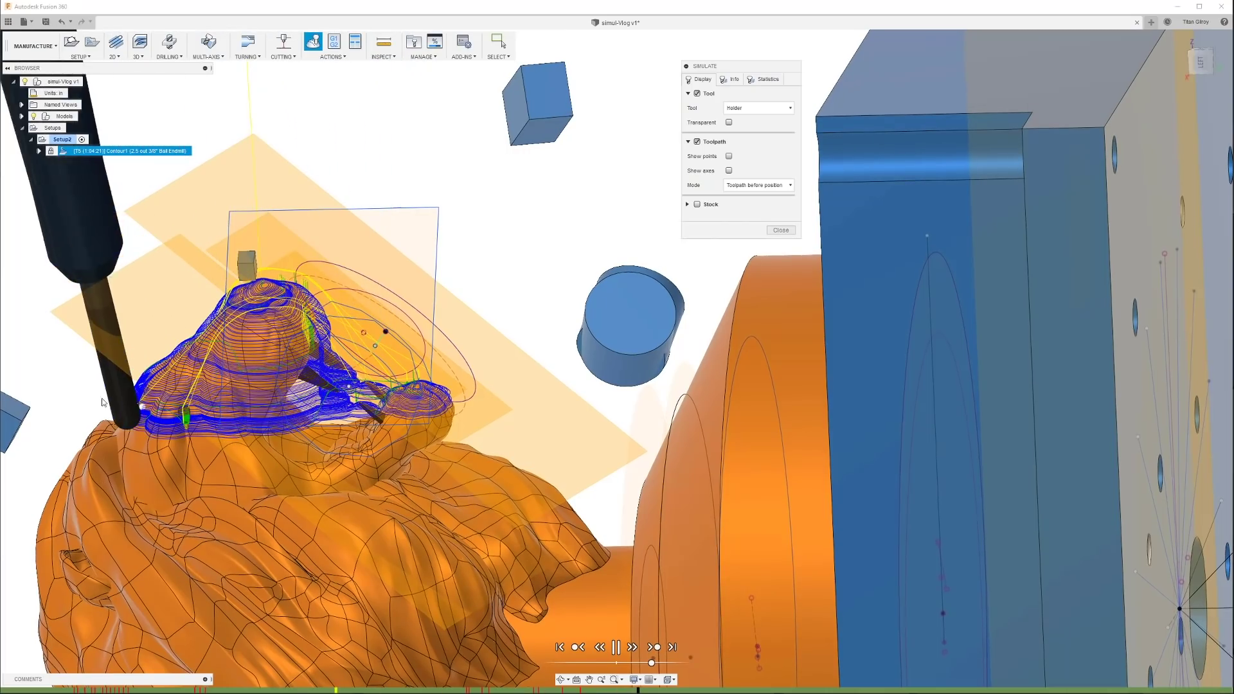
{"action": "middle_click_drag", "start_coordinate": [359, 347], "coordinate": [287, 433], "text": "shift"}
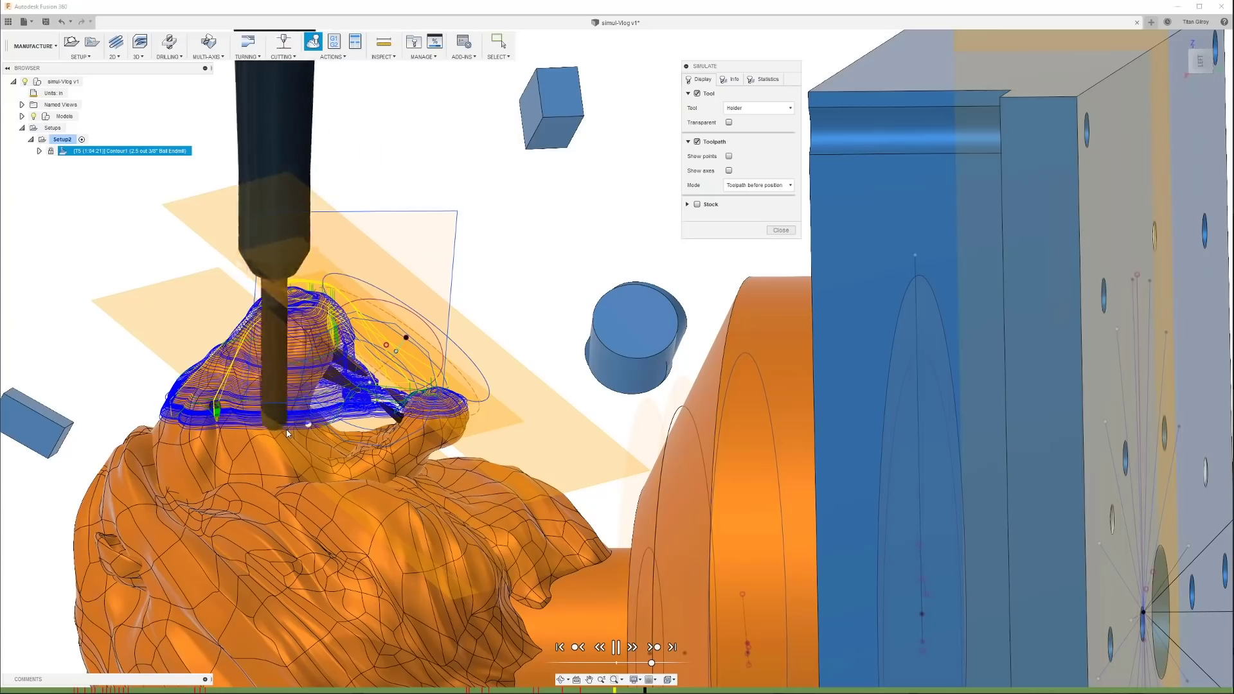